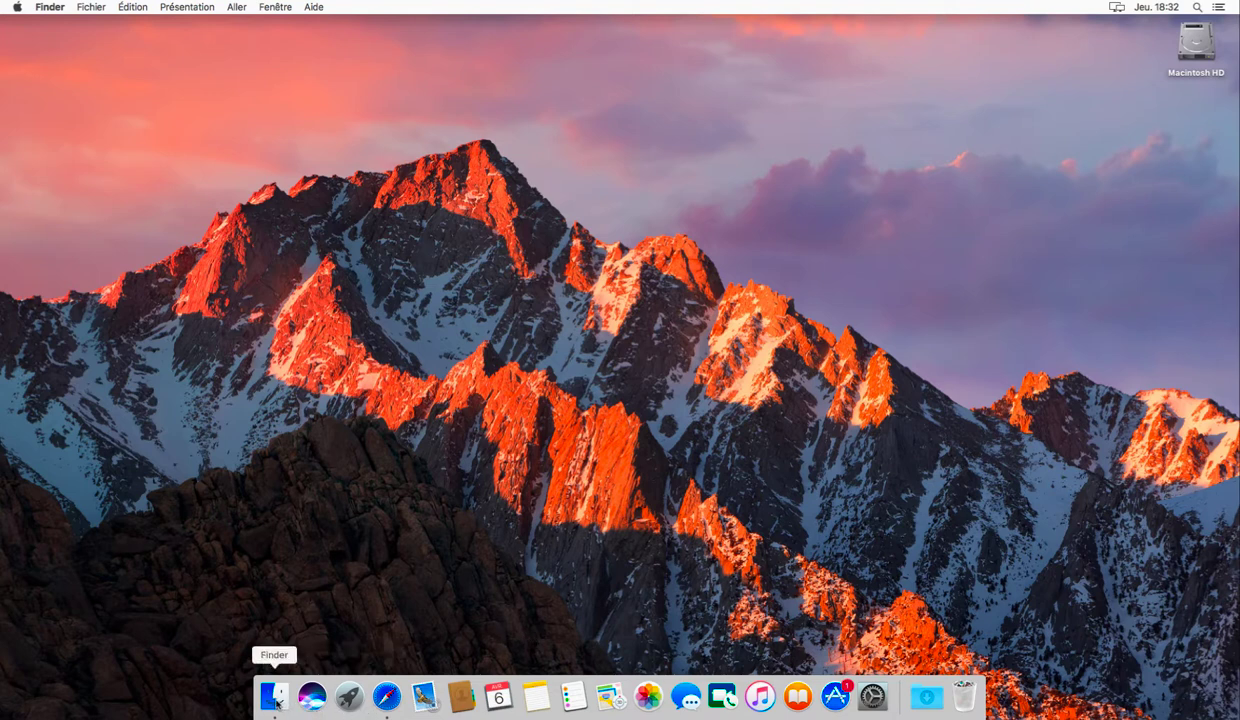
- Create a folder named Plex inside the Documents folder
left_click(275, 700)
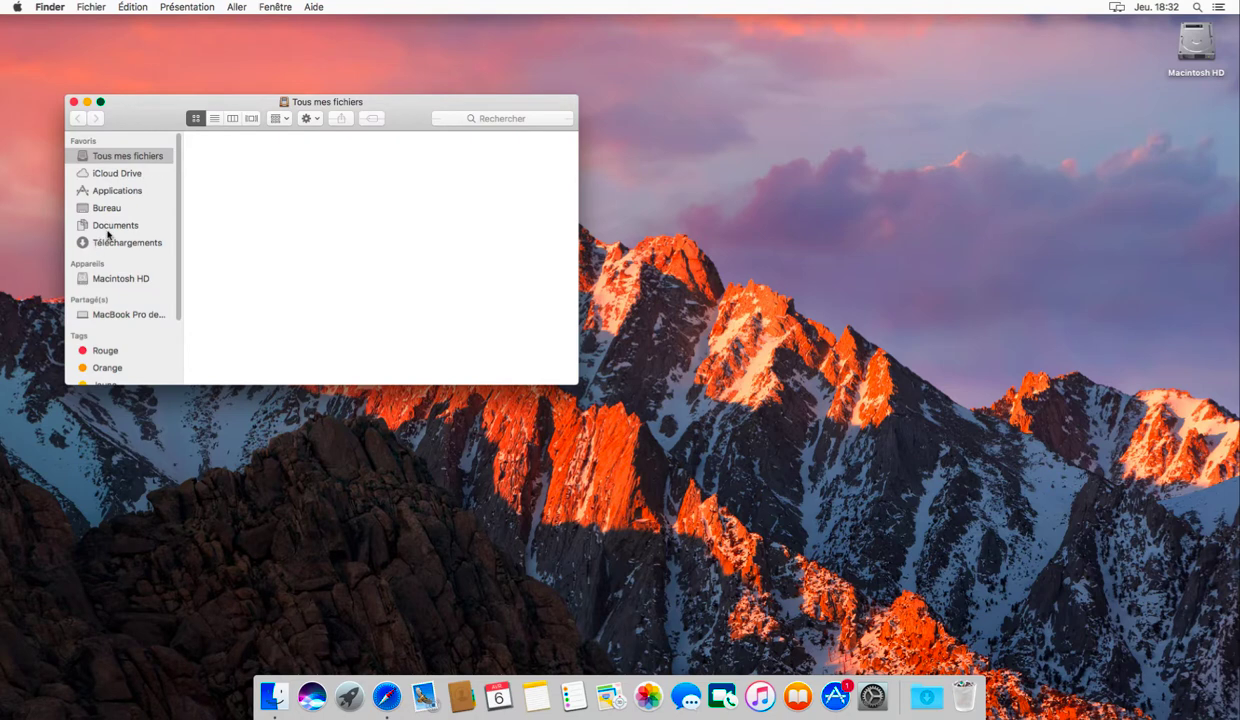
left_click(105, 226)
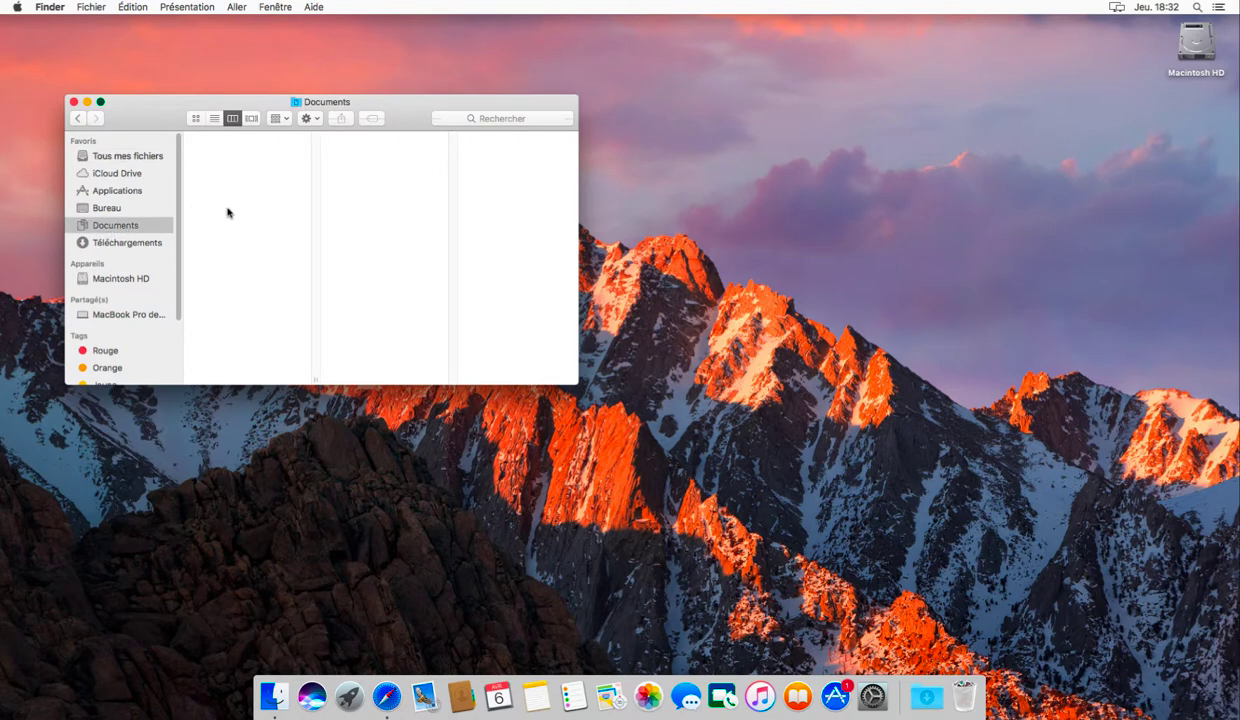
right_click(208, 182)
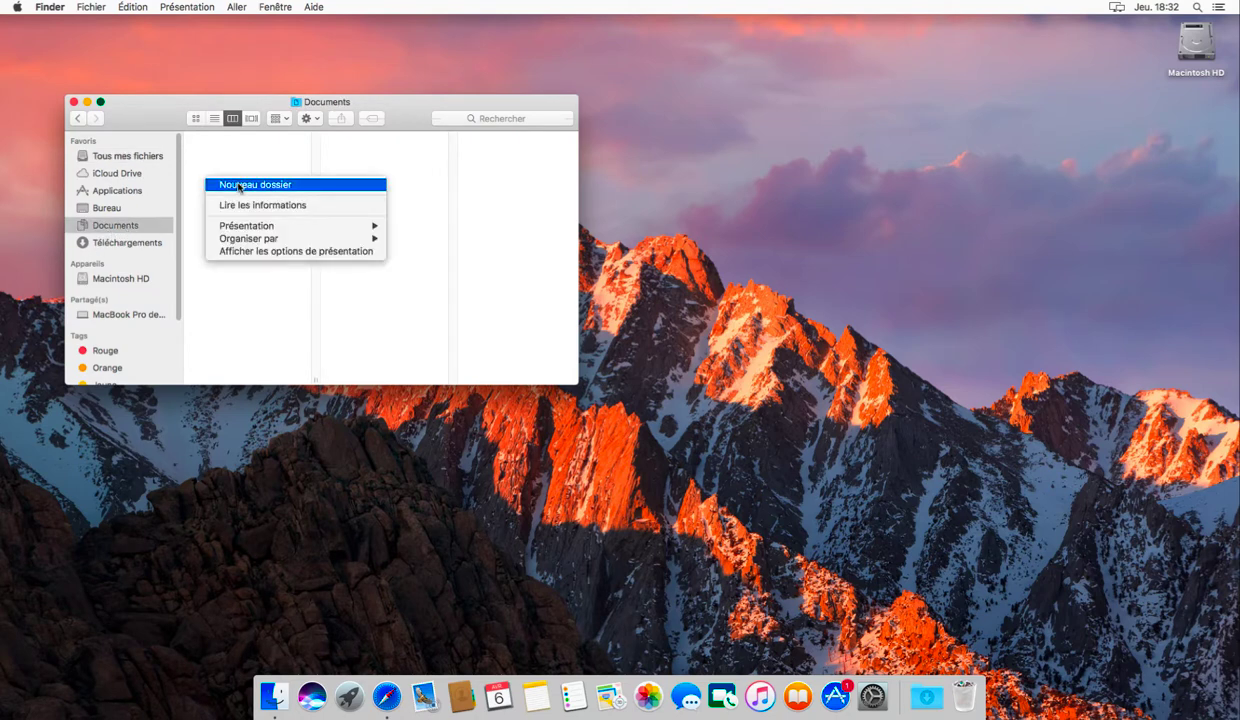
left_click(278, 184)
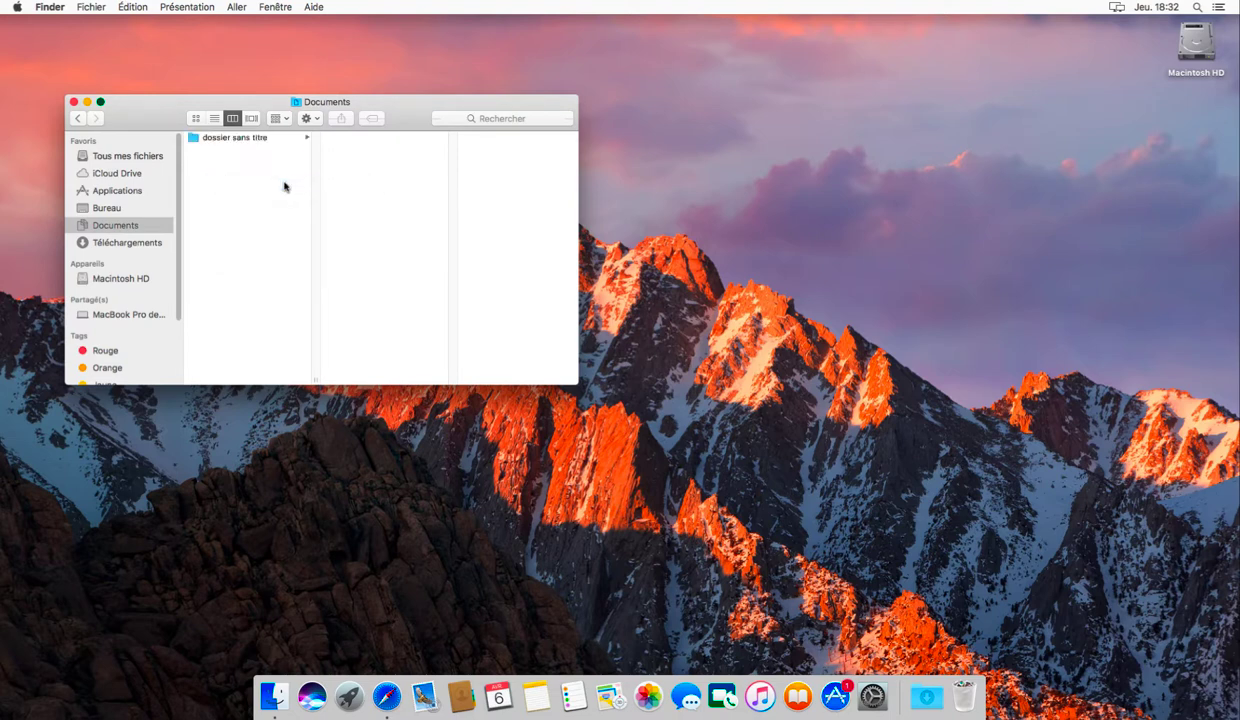
type("Plex")
key("Return")
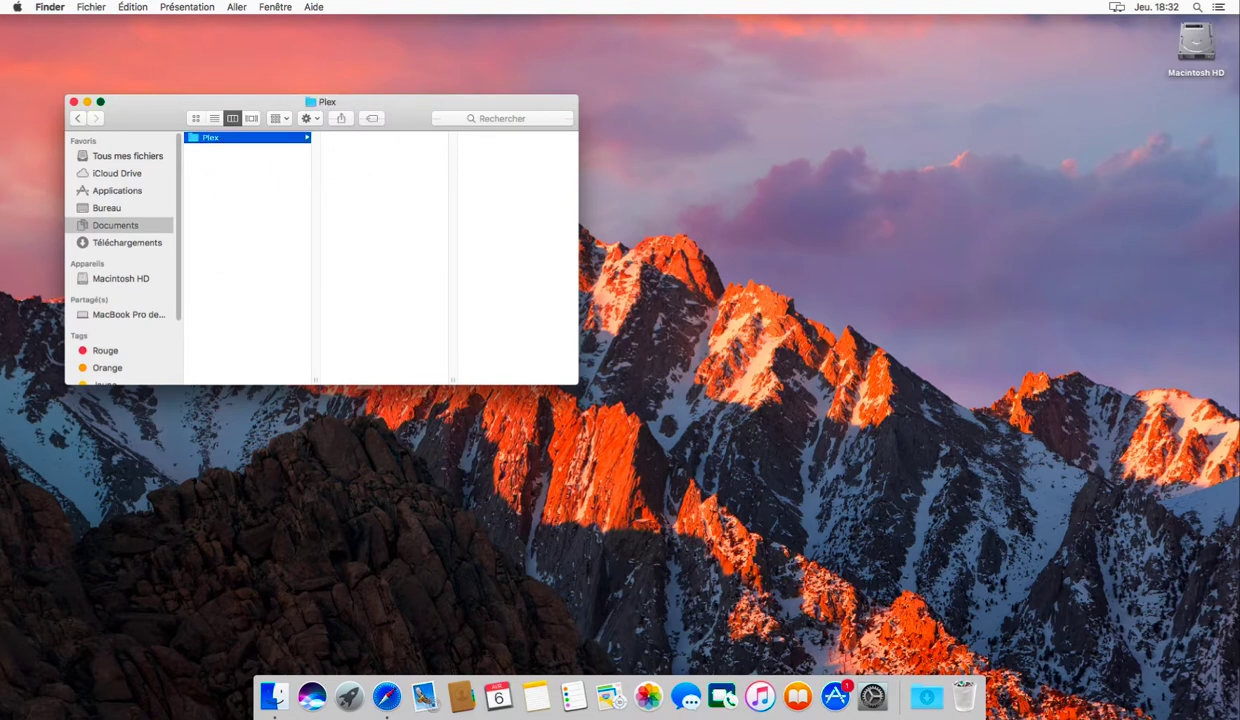
- Create a subfolder named Musiques inside the Plex folder
right_click(390, 165)
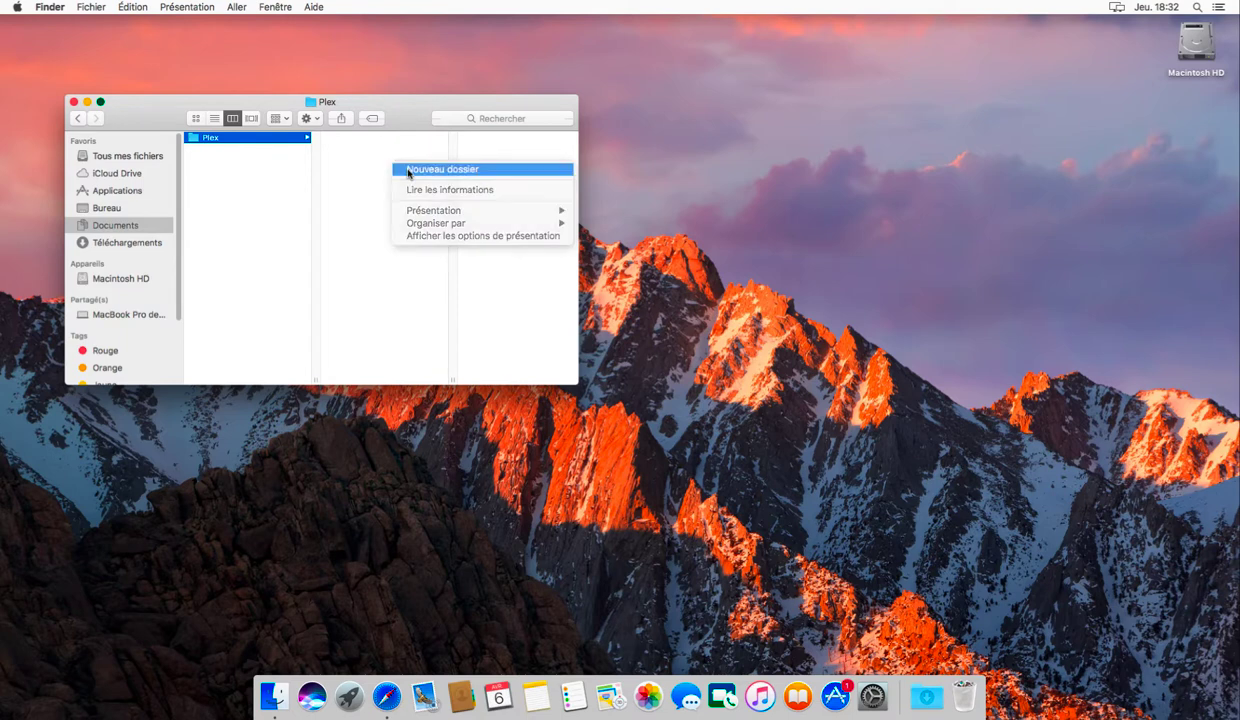
left_click(408, 174)
type("Musiques")
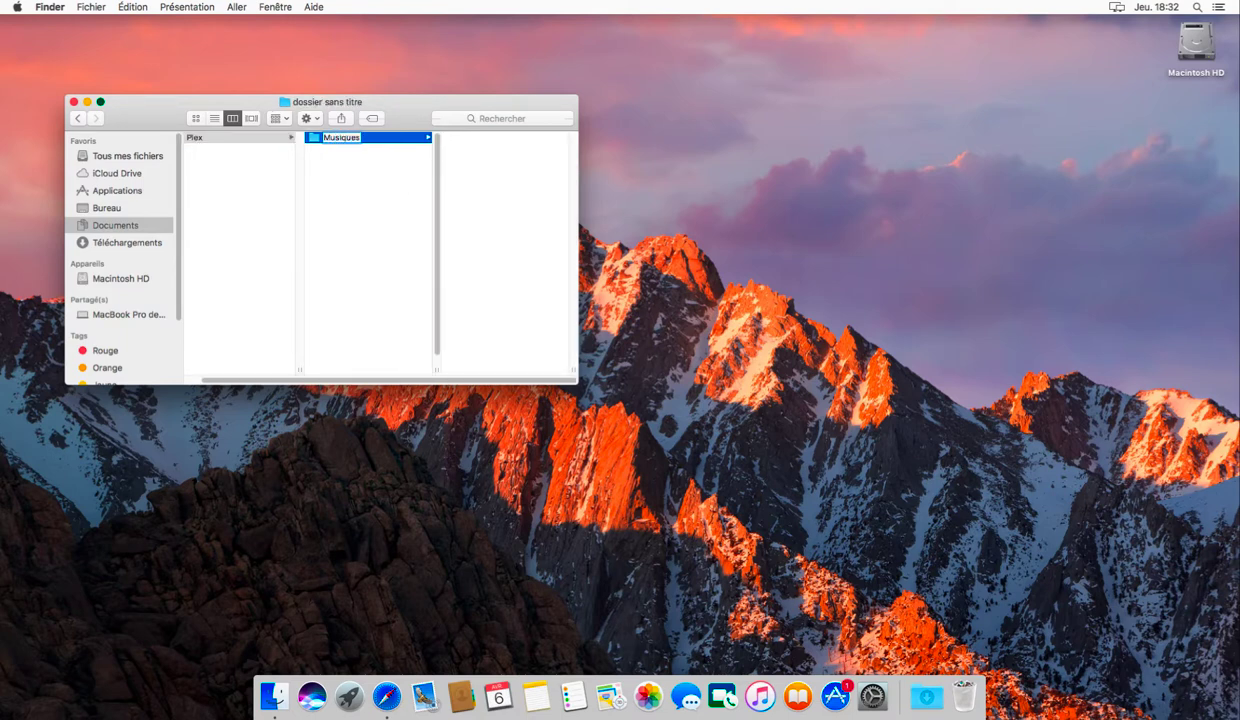
key("Return")
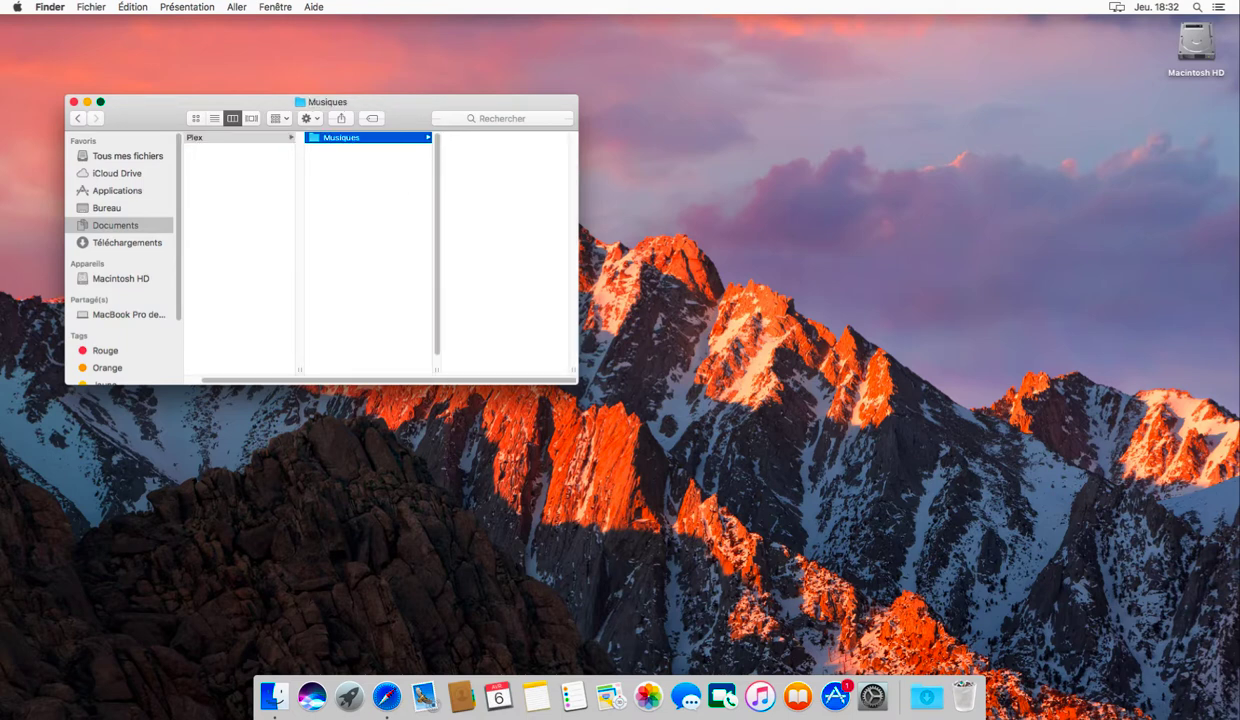
left_click(379, 692)
type("https://www.plex.tv/fr/")
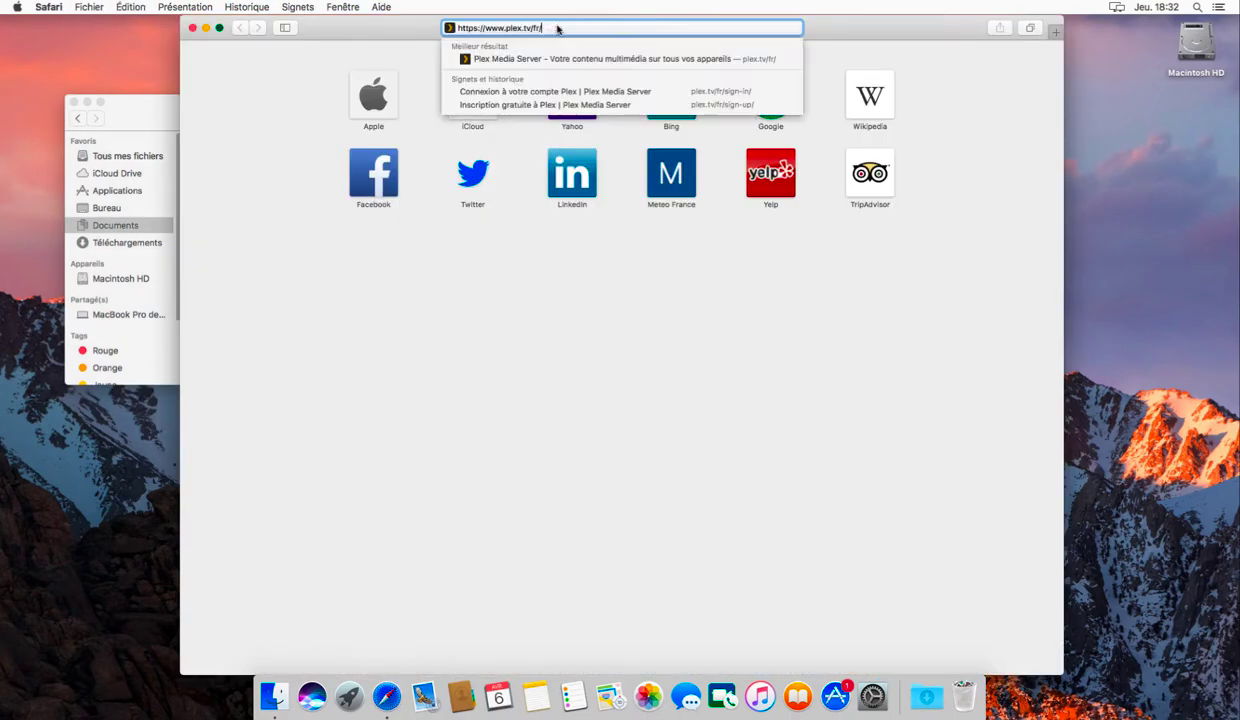
key("Return")
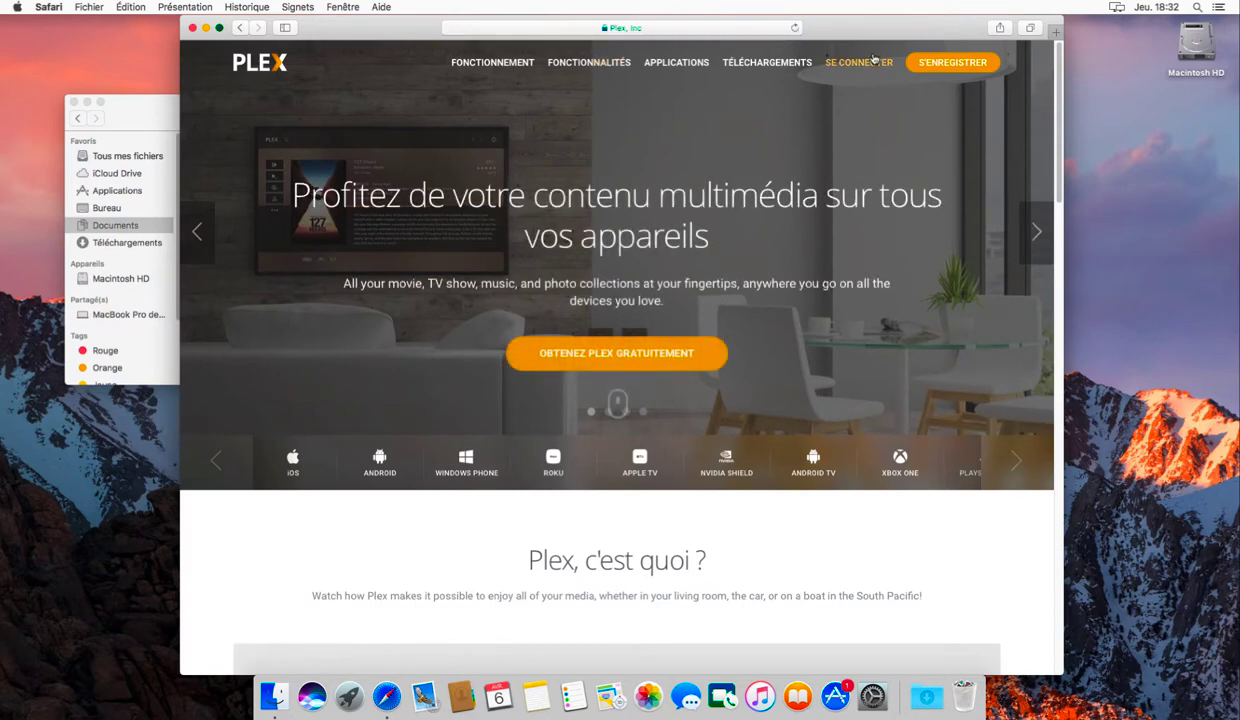
- Open the free Plex account form and sign in to the Plex website with an existing account
left_click(619, 356)
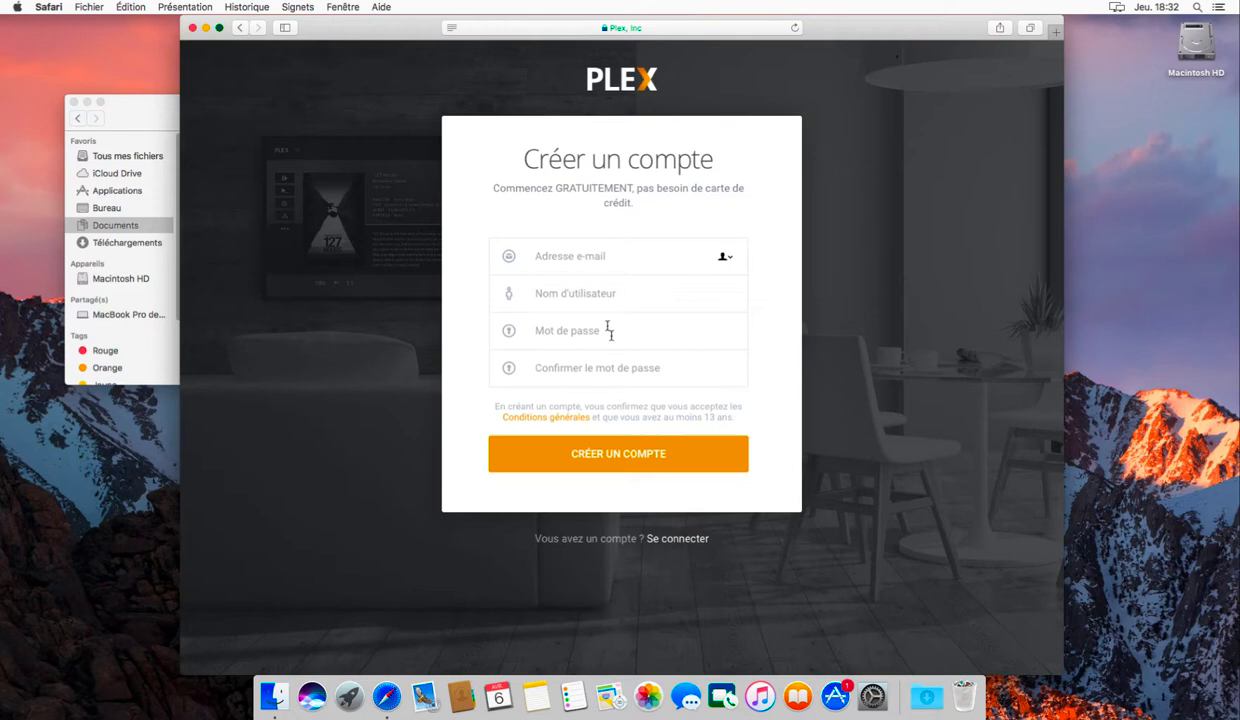
left_click(622, 257)
left_click(694, 567)
left_click(662, 540)
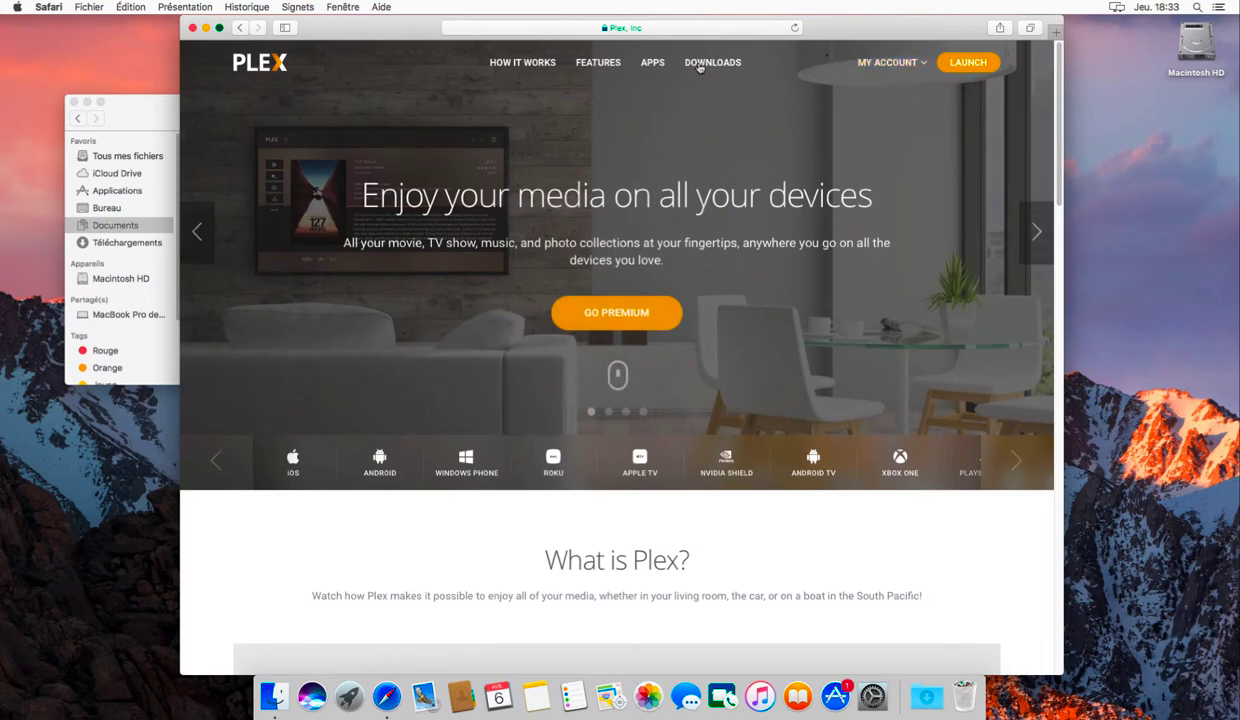
- Download Plex Media Server for Mac from the Plex downloads page and clear the browser's download list
left_click(700, 67)
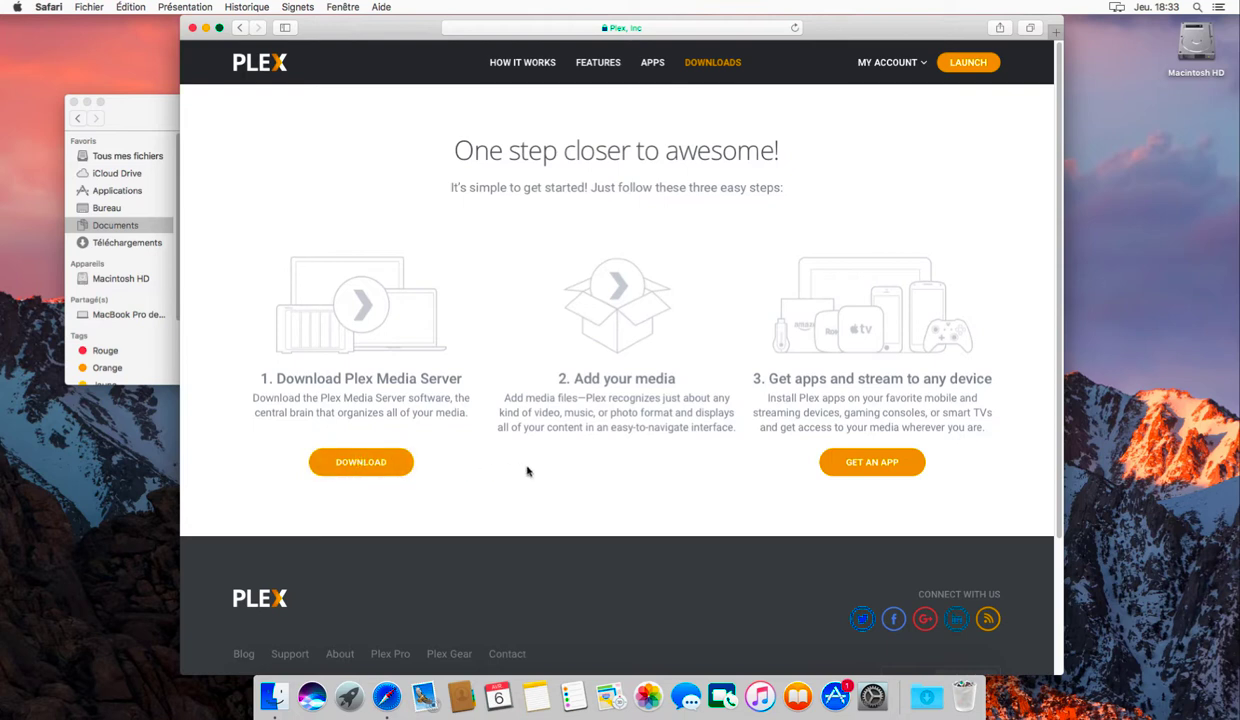
left_click(348, 465)
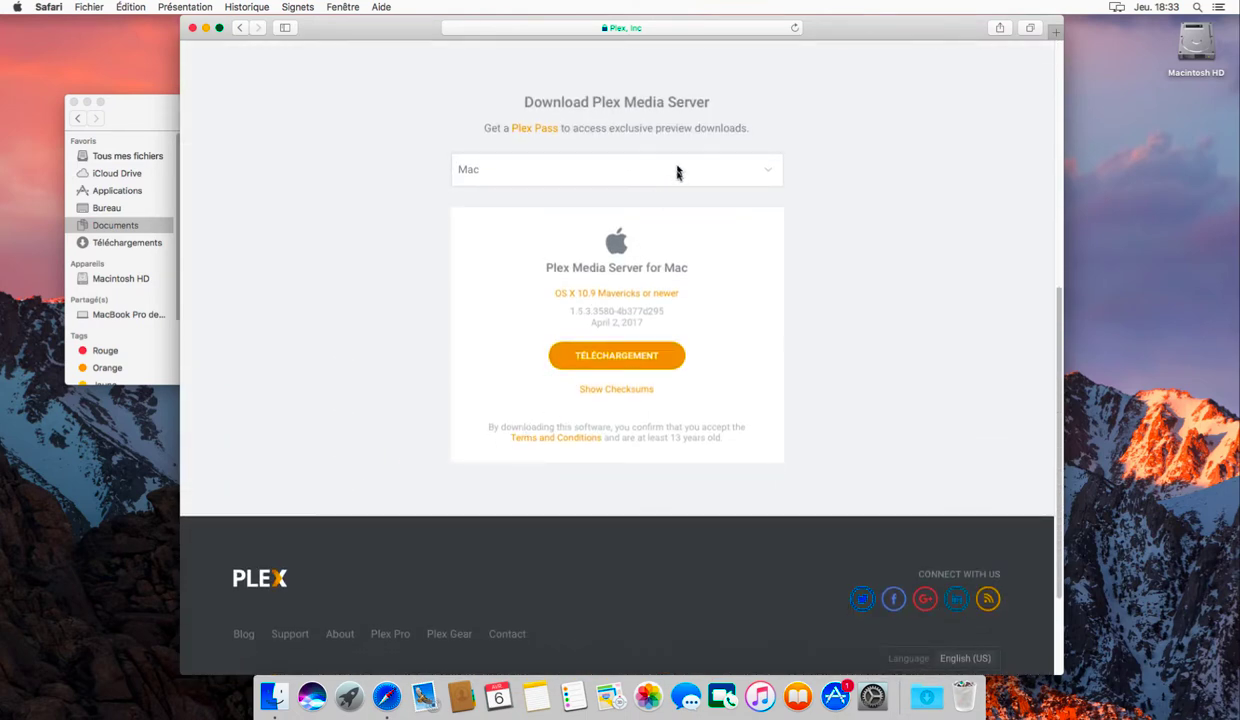
left_click(771, 175)
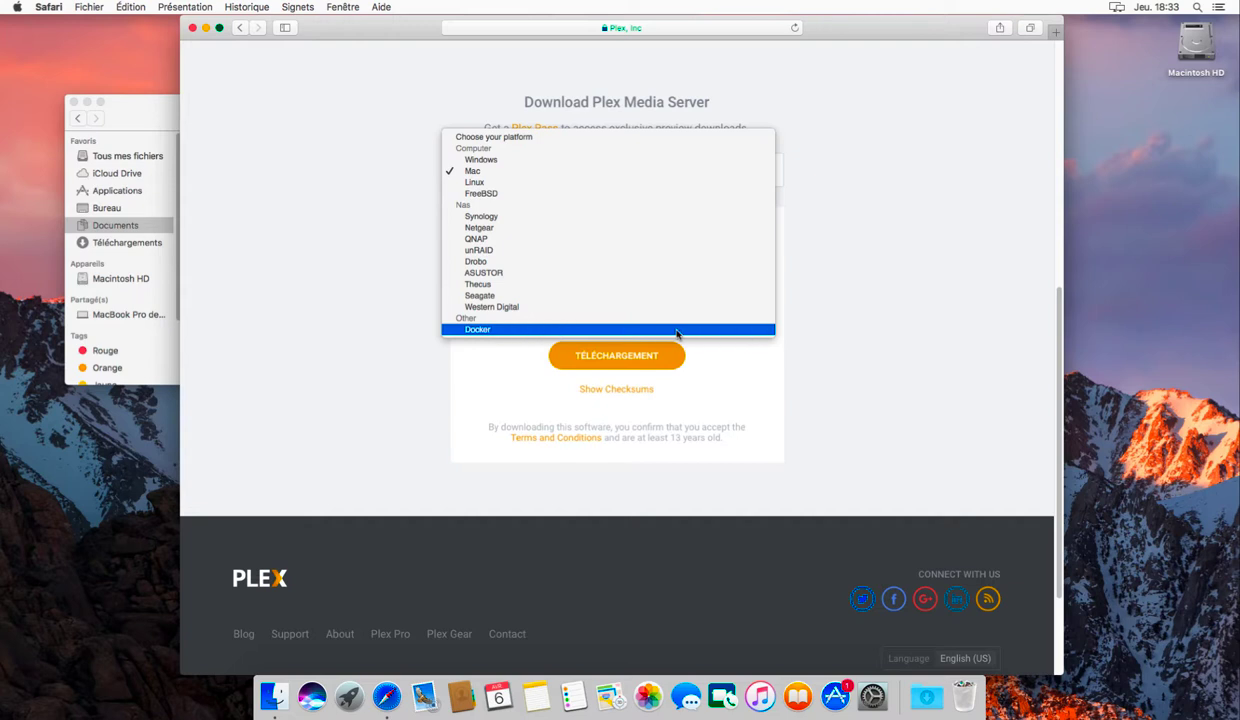
left_click(888, 321)
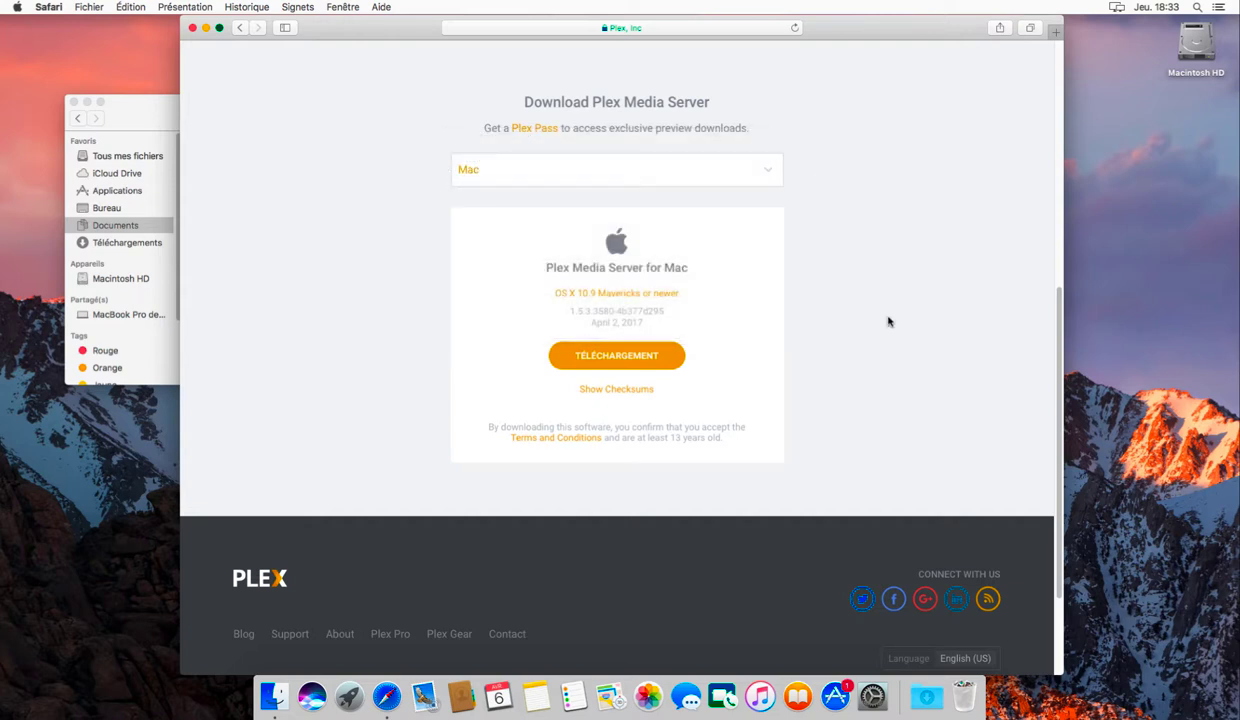
left_click(620, 354)
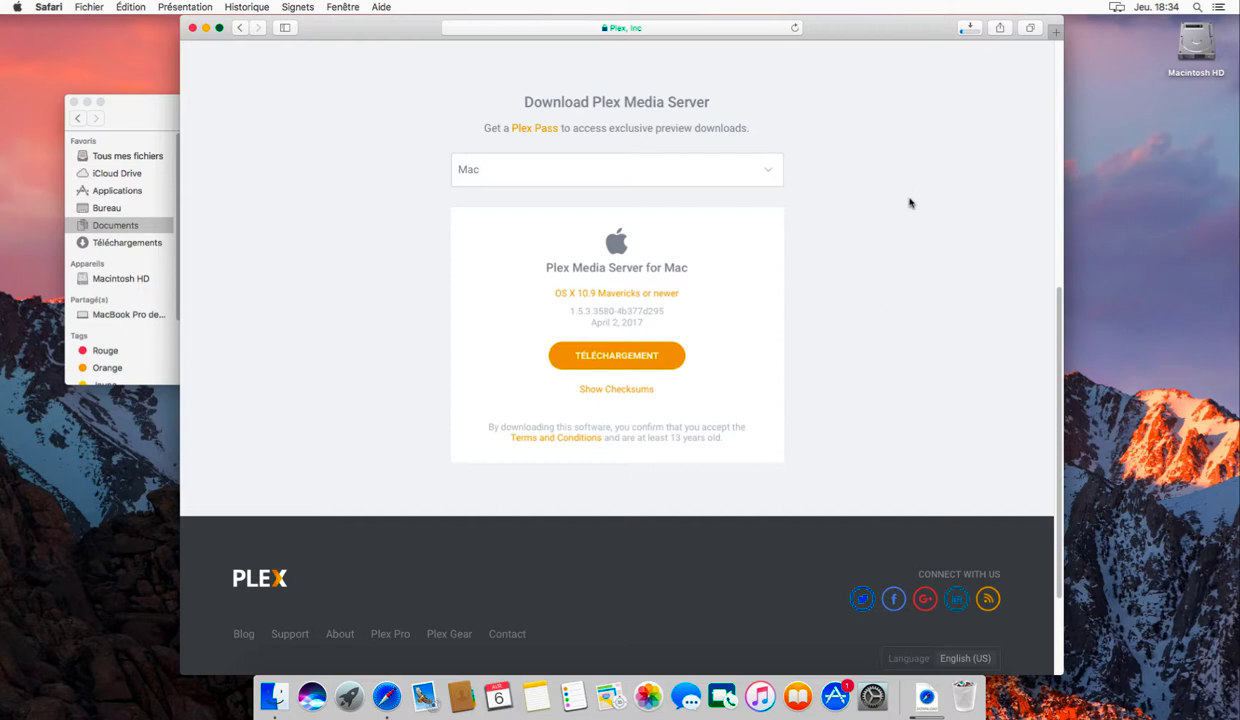
left_click(966, 34)
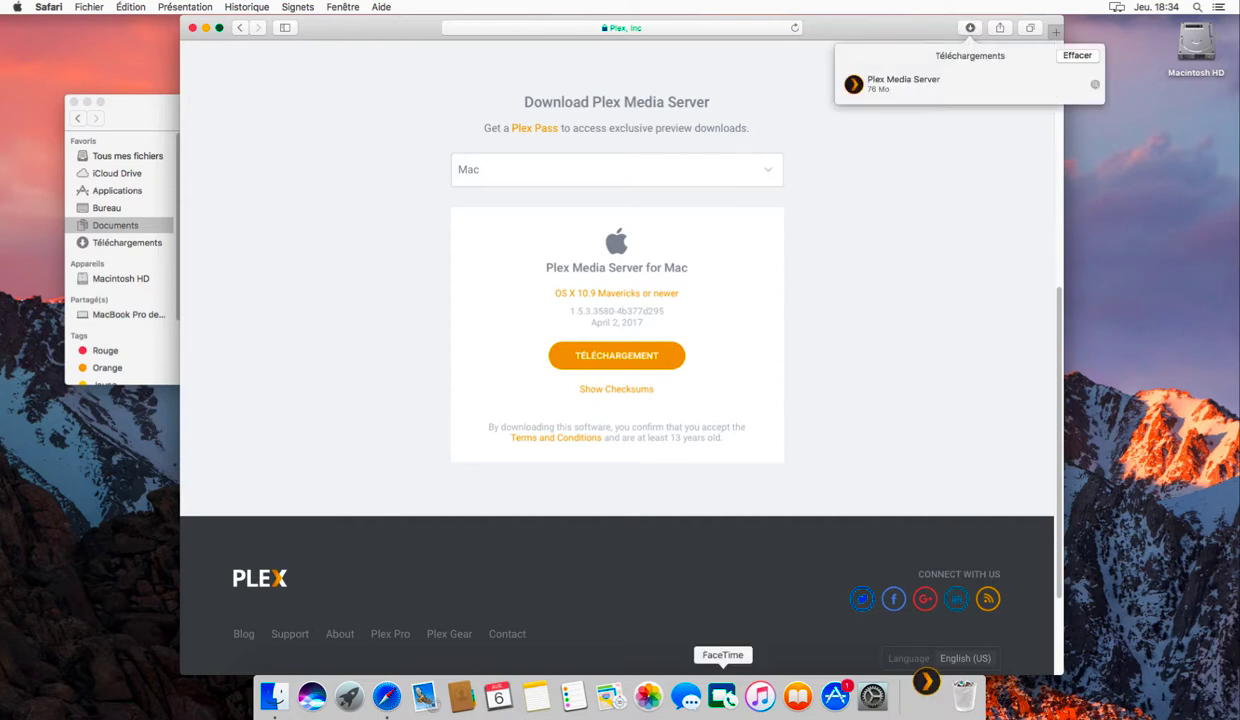
left_click(1062, 56)
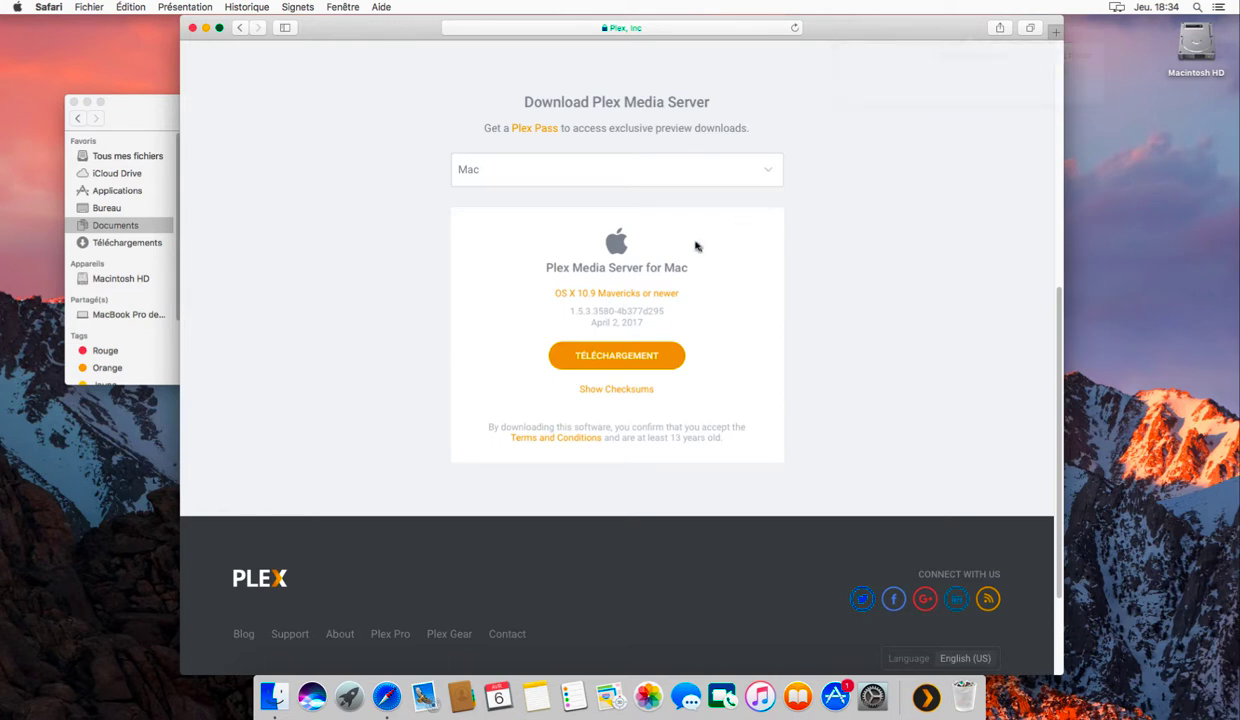
- Launch the downloaded Plex Media Server from Téléchargements in Finder and let it move itself to the Applications folder
left_click(142, 114)
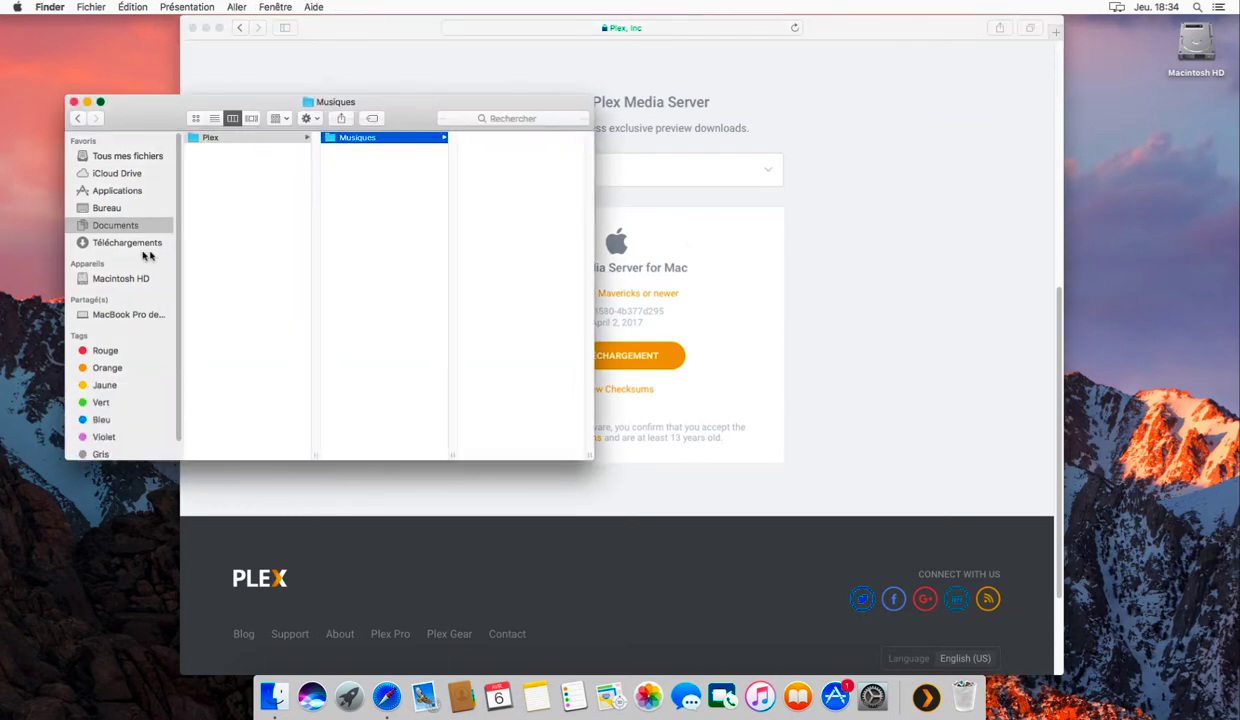
left_click(130, 245)
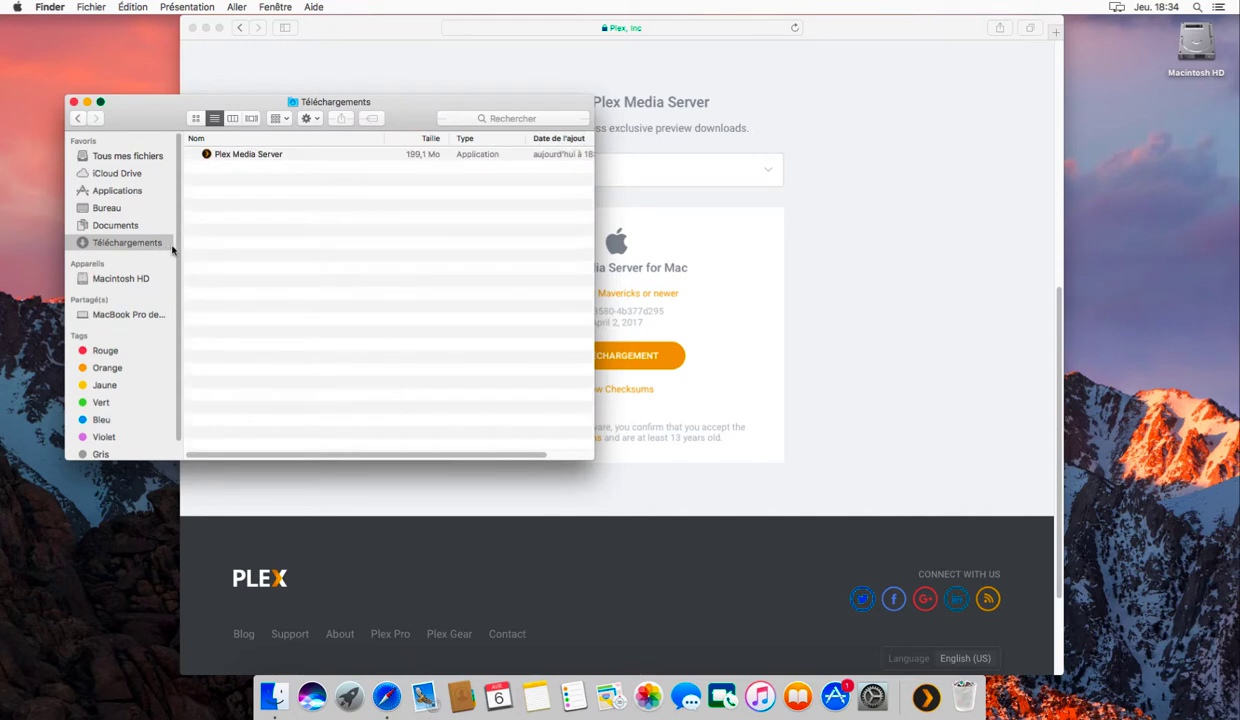
left_click(265, 156)
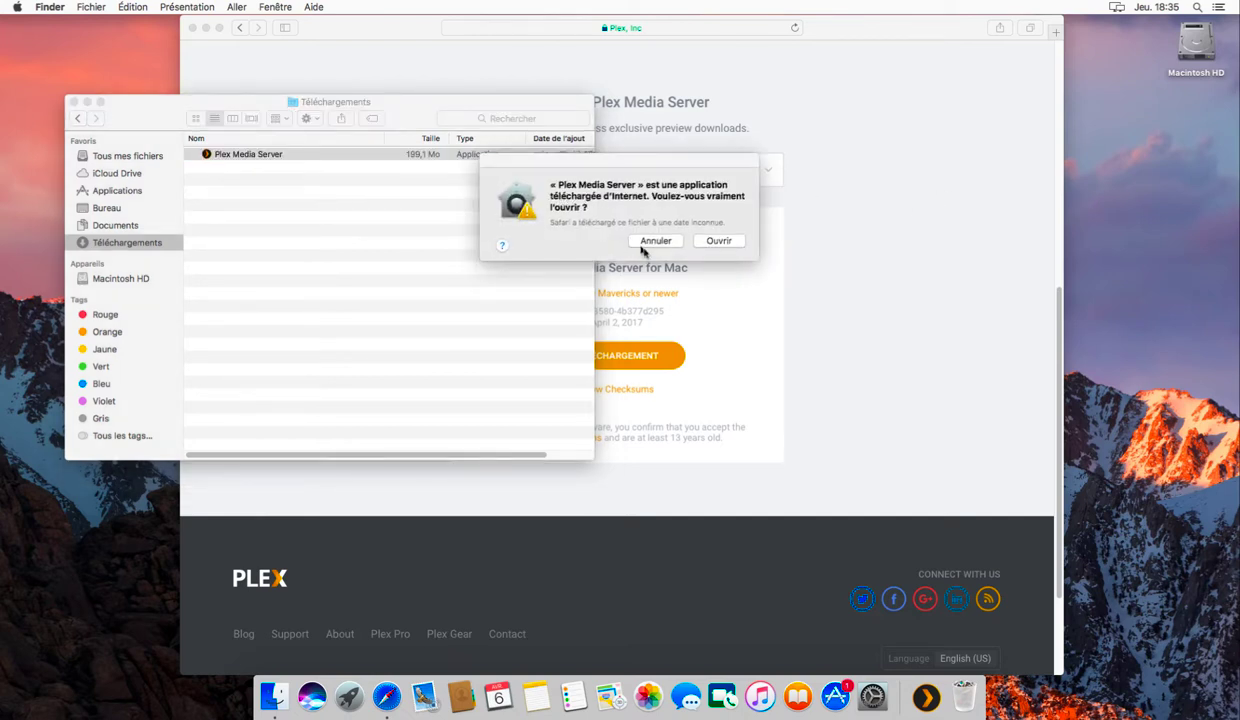
left_click(708, 245)
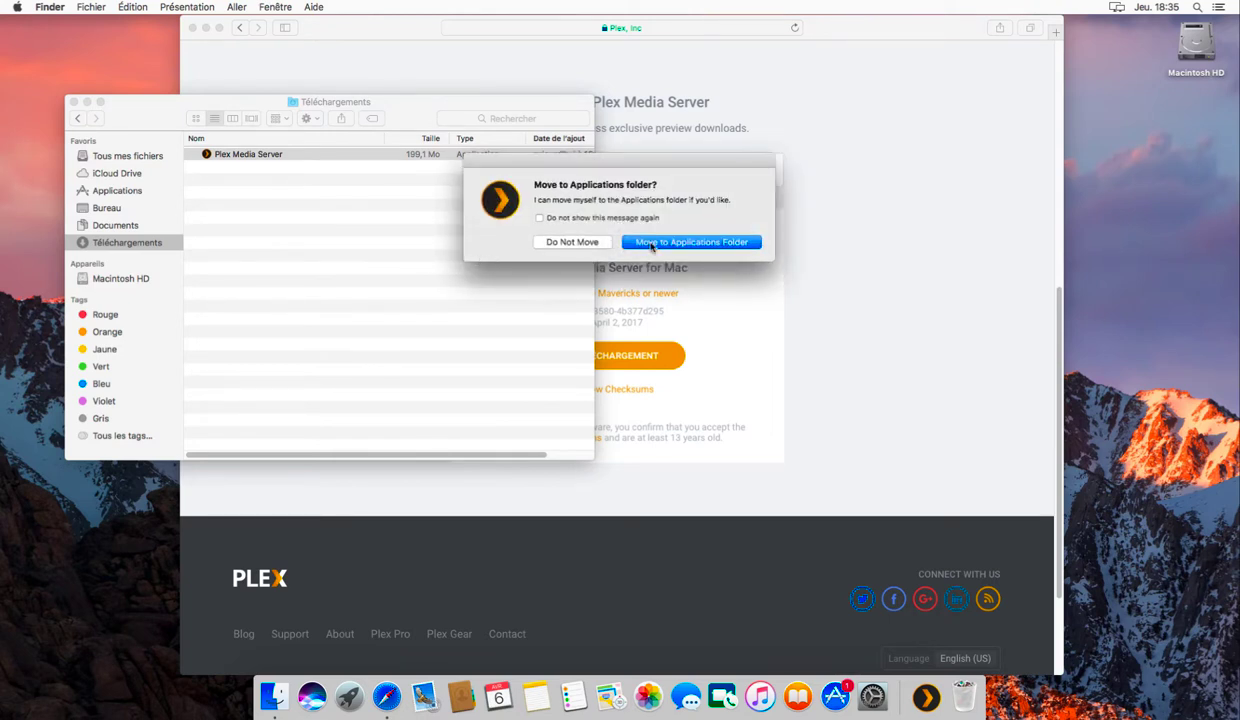
left_click(634, 243)
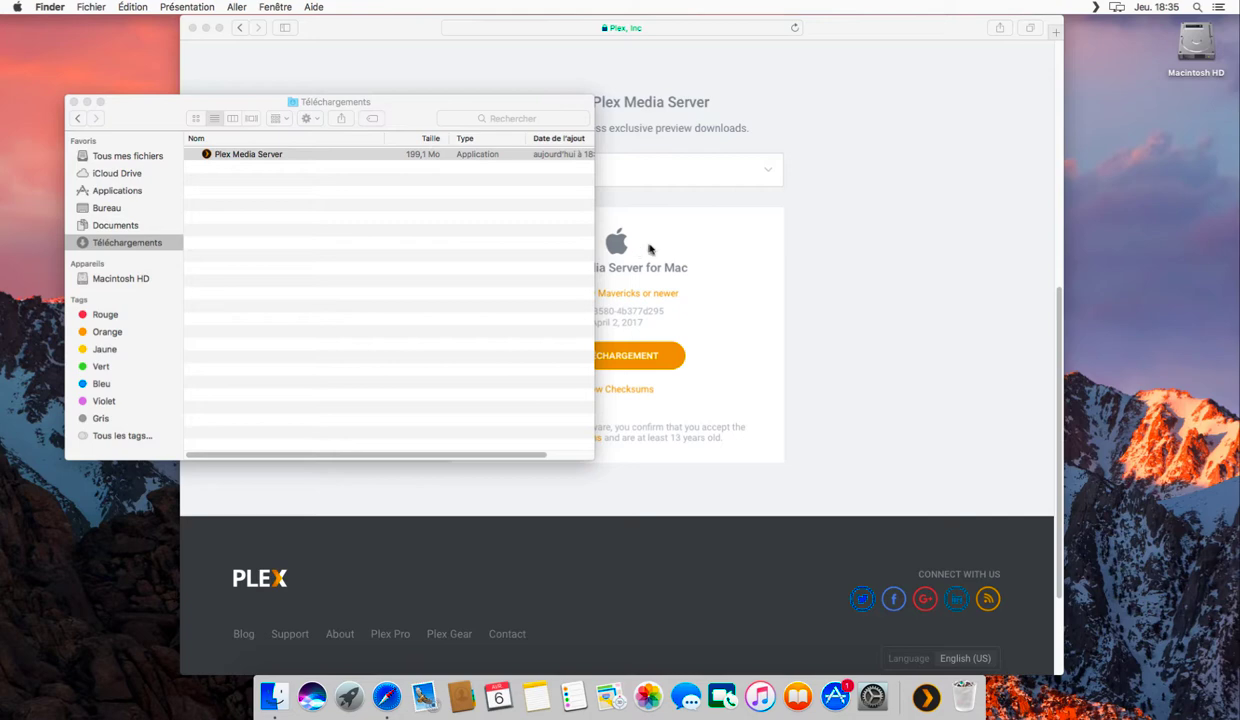
left_click(646, 248)
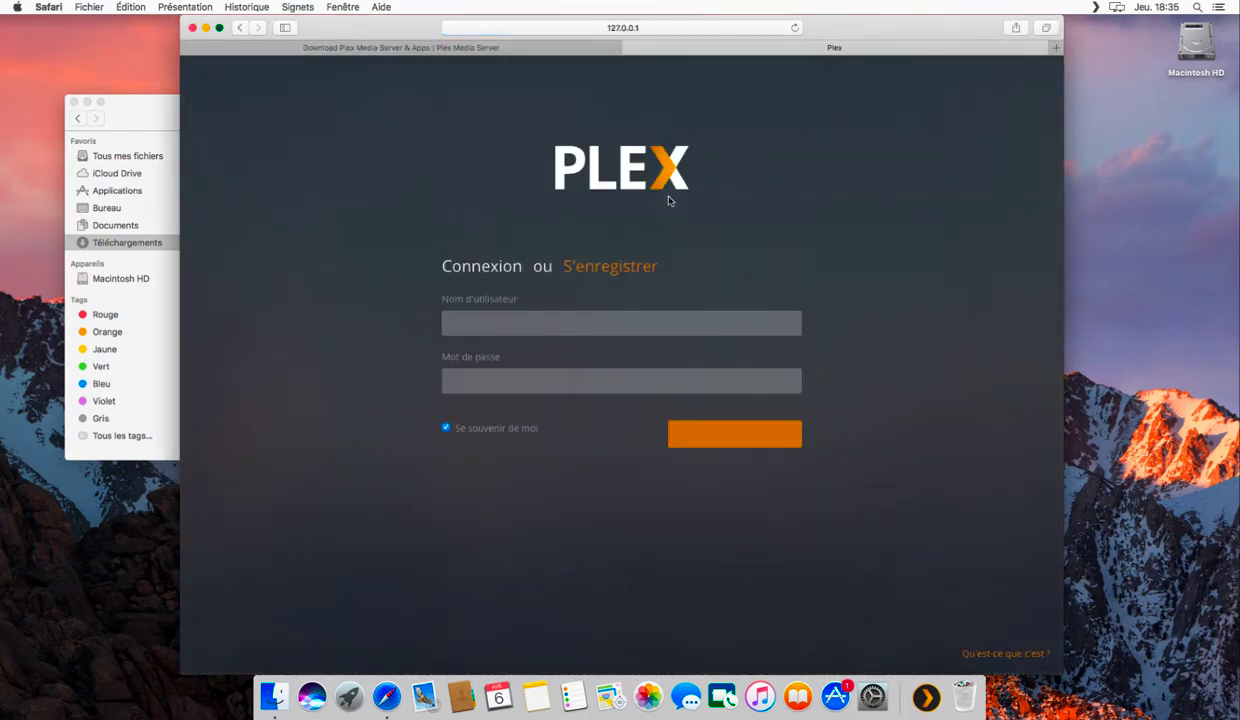
- Sign in to the local Plex server and dismiss its introduction and the Plex Pass offer
left_click(513, 326)
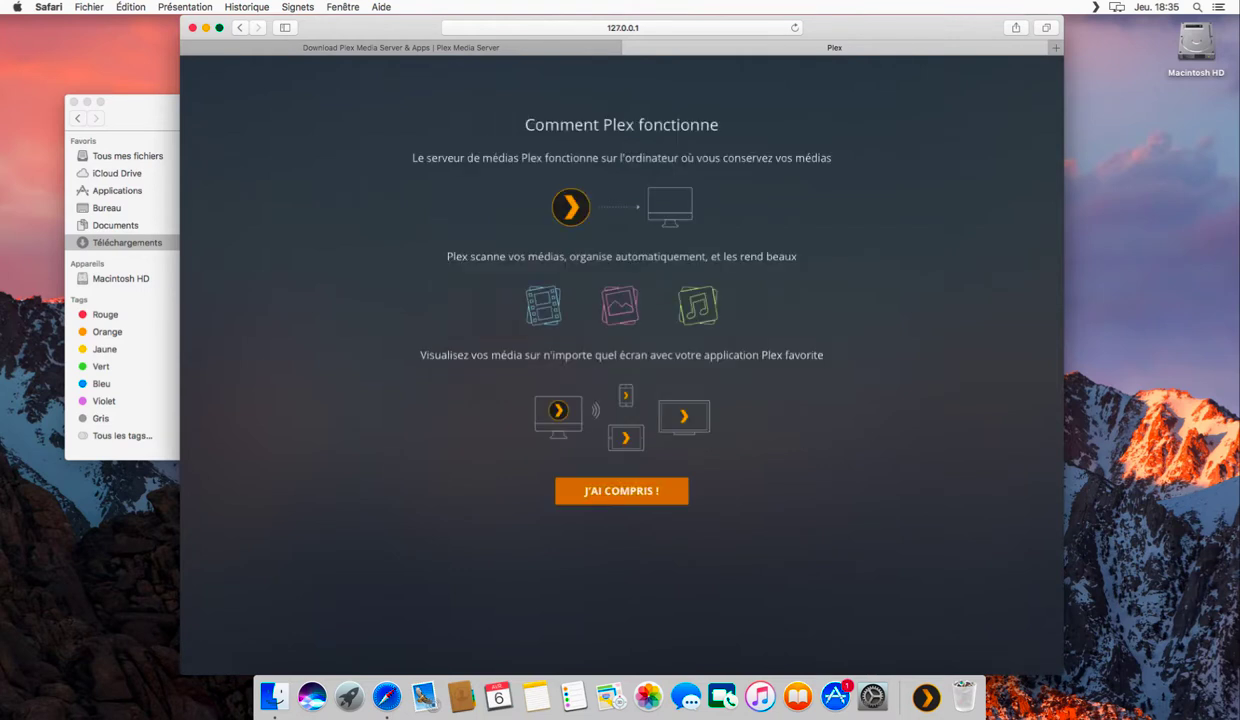
left_click(645, 492)
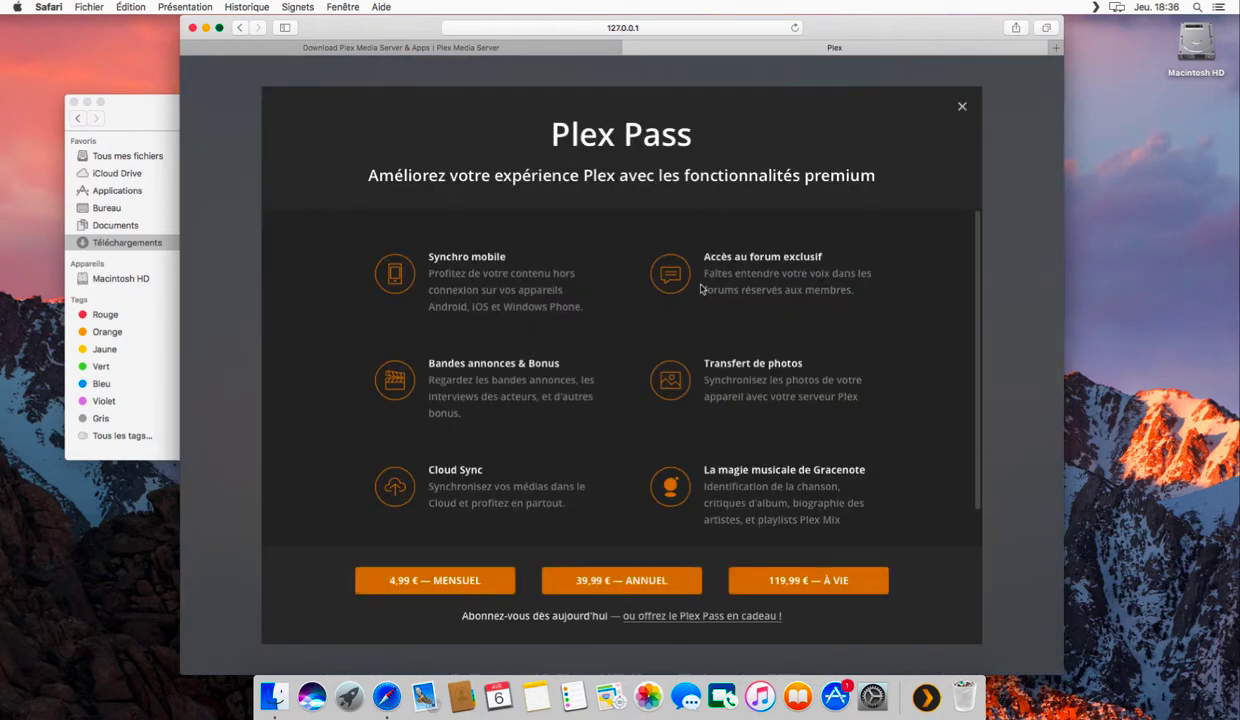
left_click(962, 107)
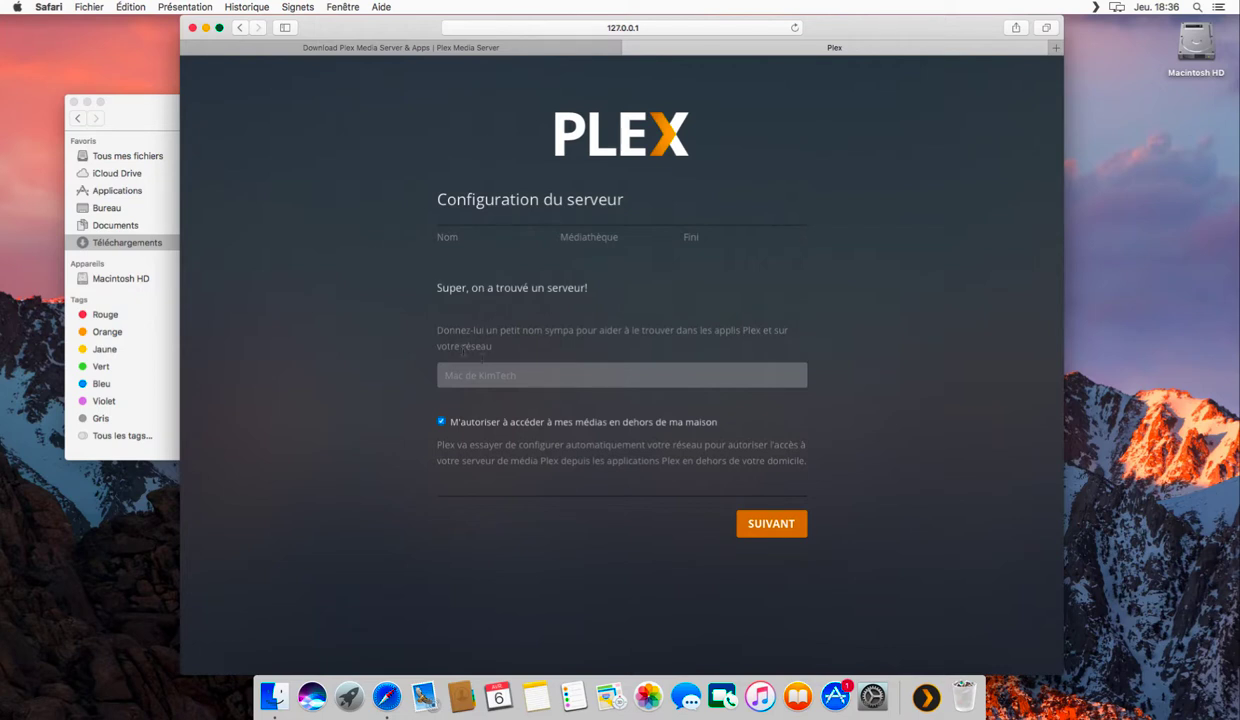
- Disable media access from outside the home, keep the default server name and continue to the library setup
left_click(441, 422)
left_click(490, 375)
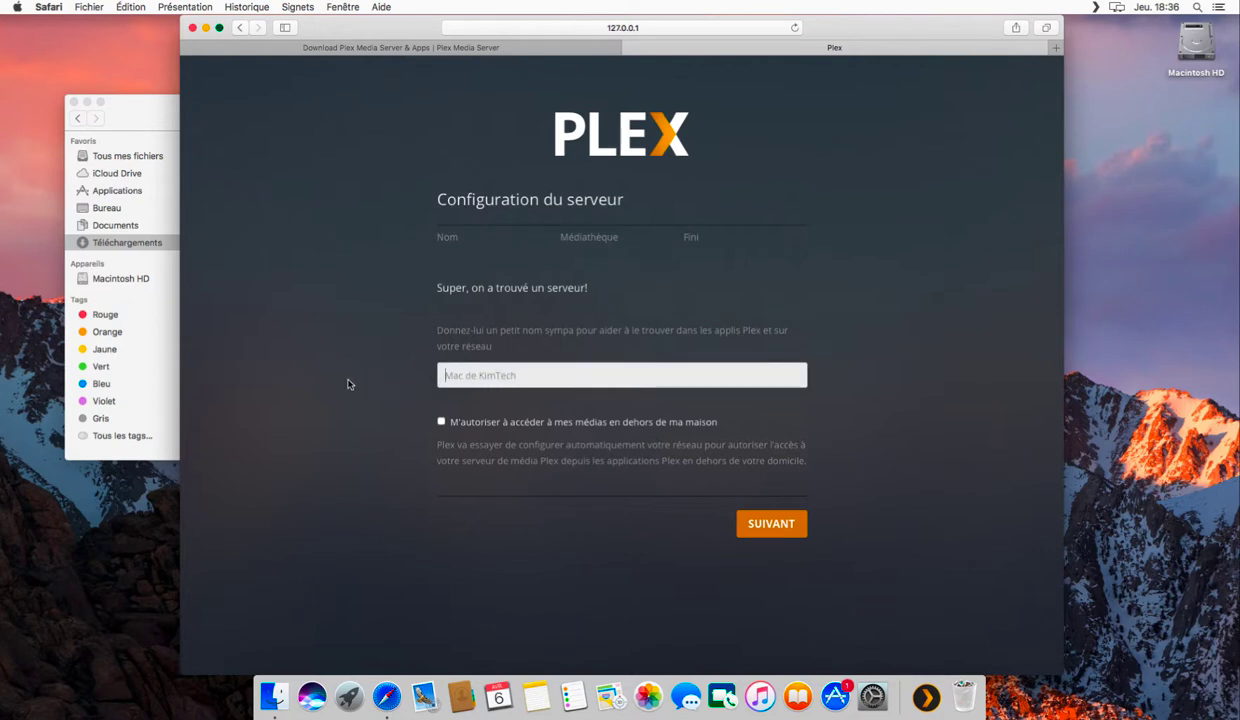
left_click(311, 389)
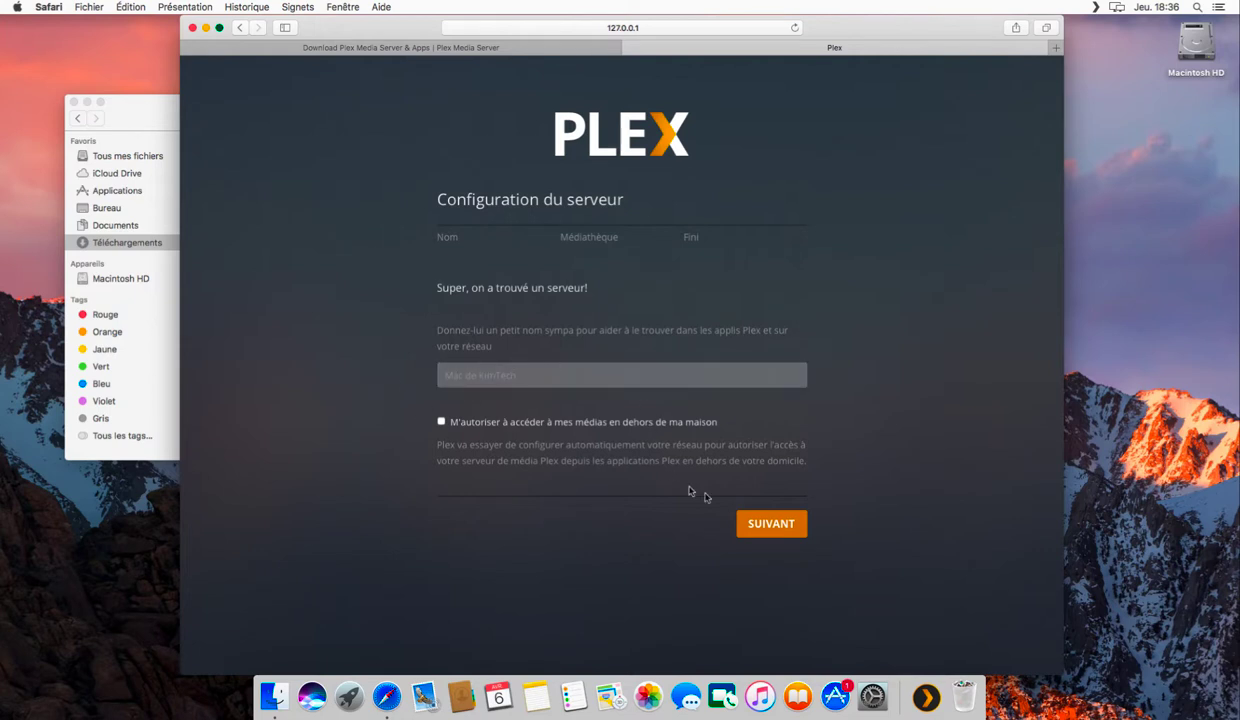
left_click(767, 520)
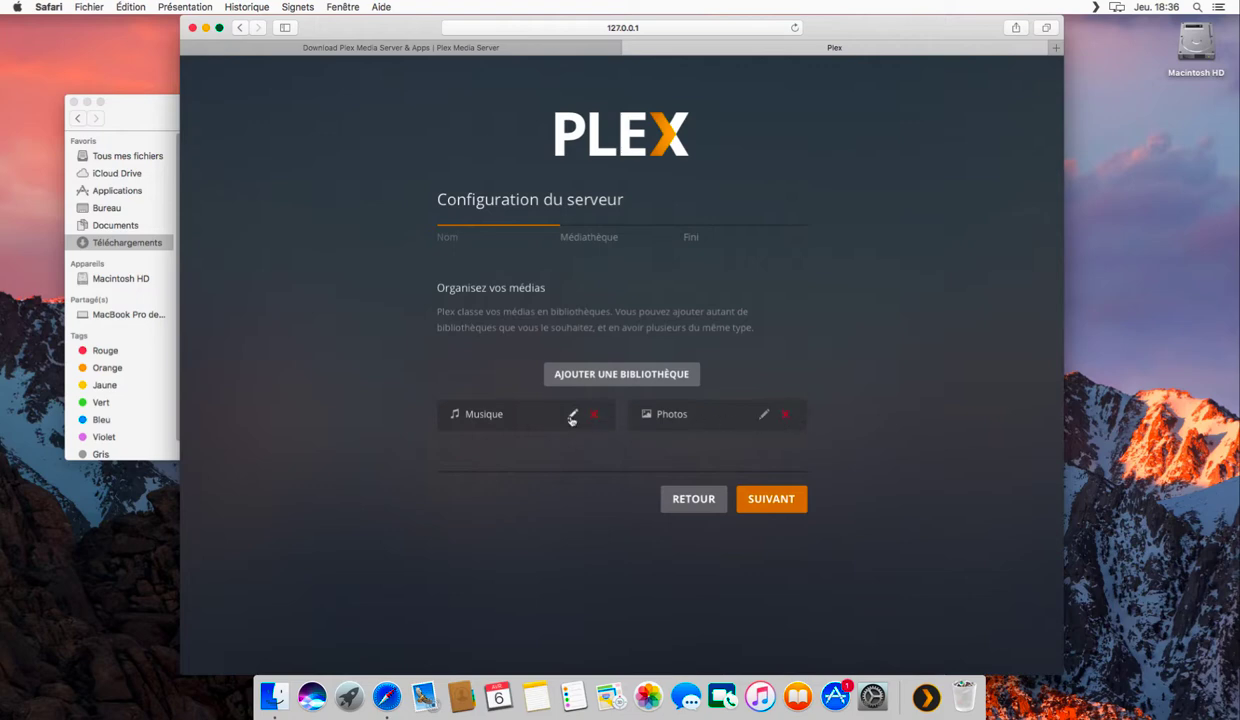
- Remove the Photos library from the server's media libraries
left_click(785, 415)
left_click(639, 221)
- Edit the Musique library and replace its default Music folder with Documents/Plex/Musiques
left_click(572, 416)
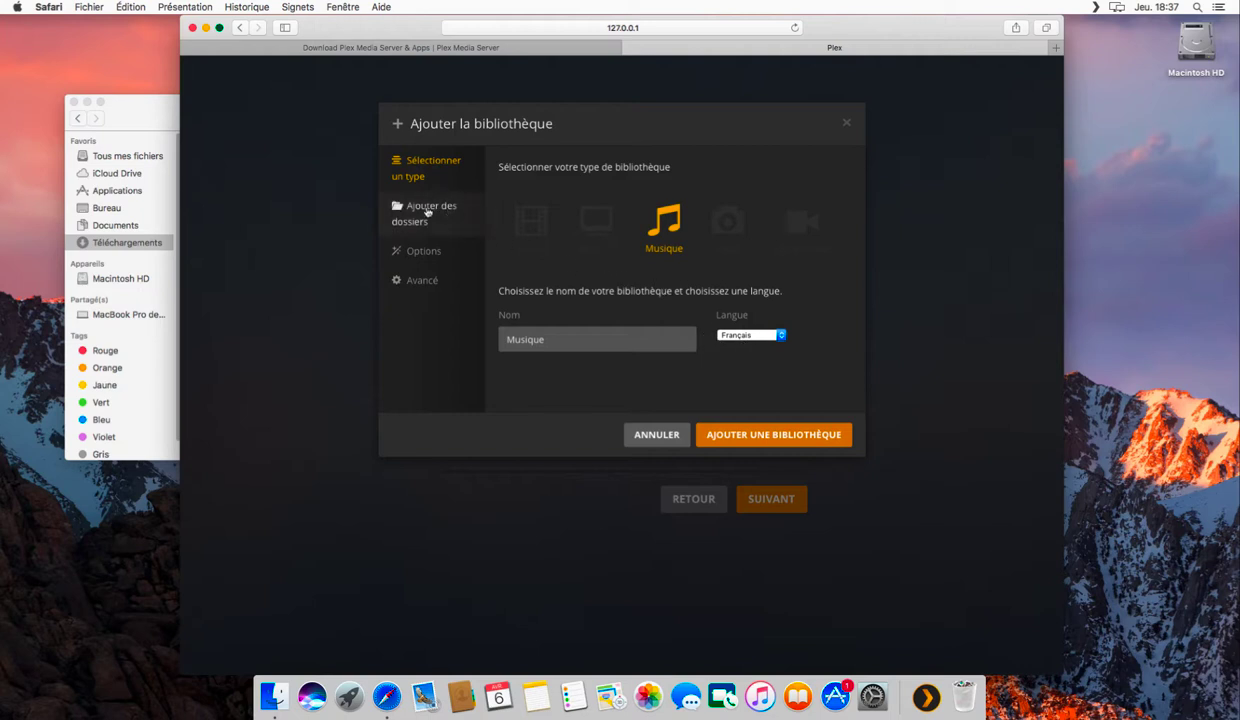
left_click(427, 211)
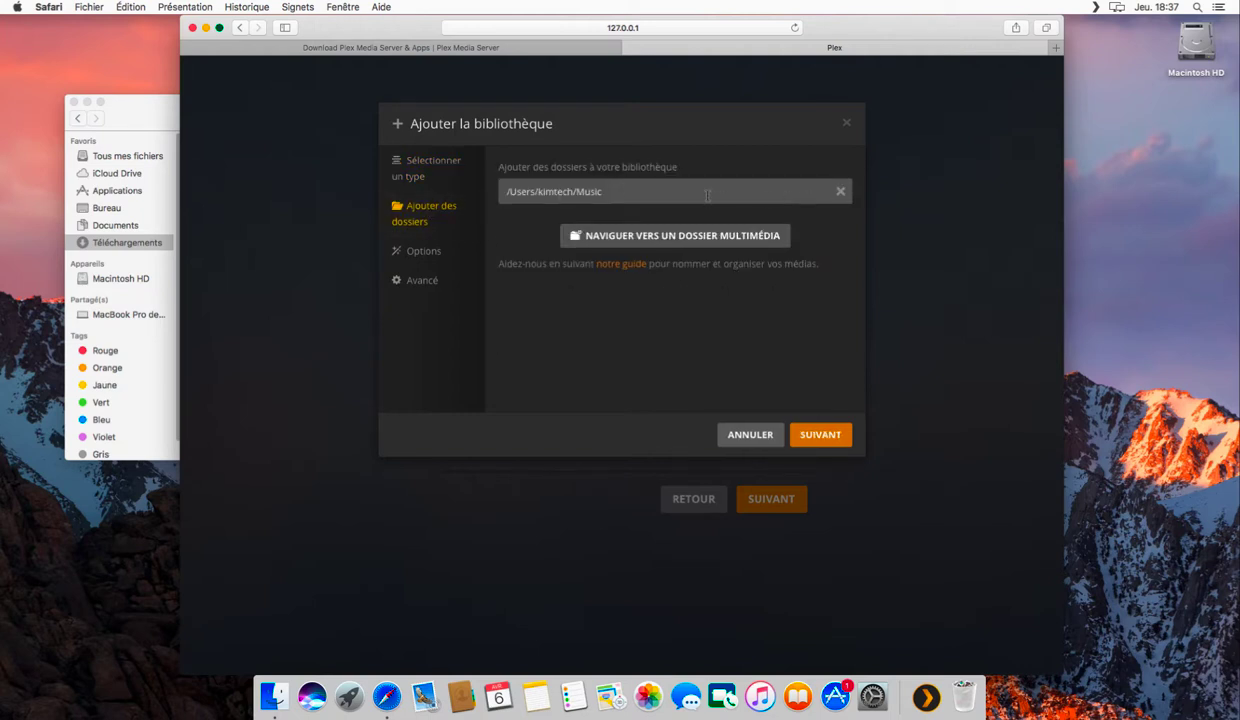
left_click(629, 235)
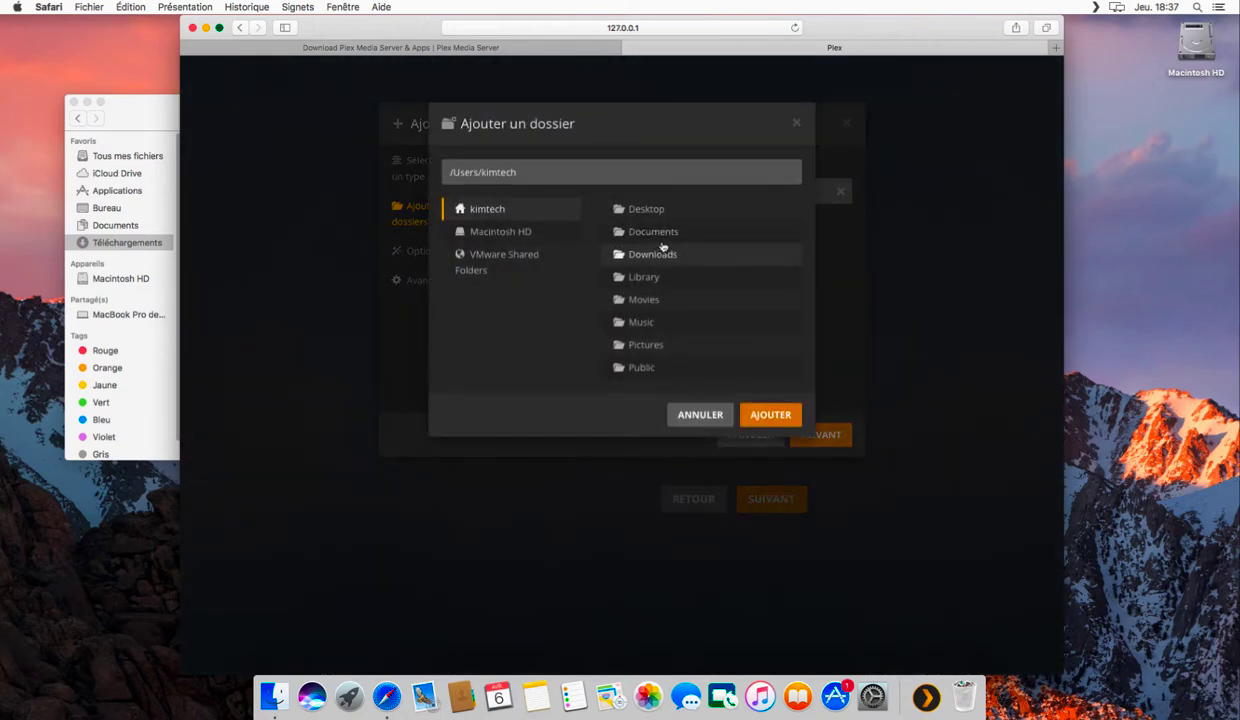
left_click(645, 238)
left_click(637, 236)
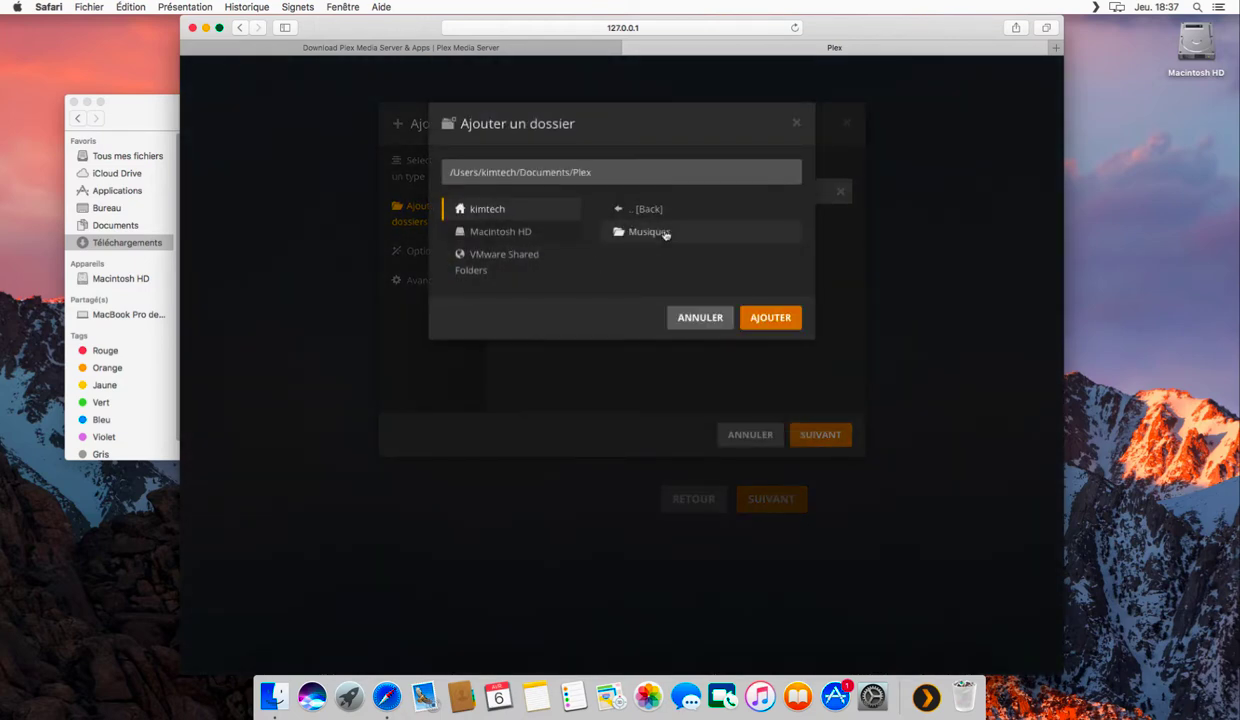
left_click(678, 236)
left_click(776, 318)
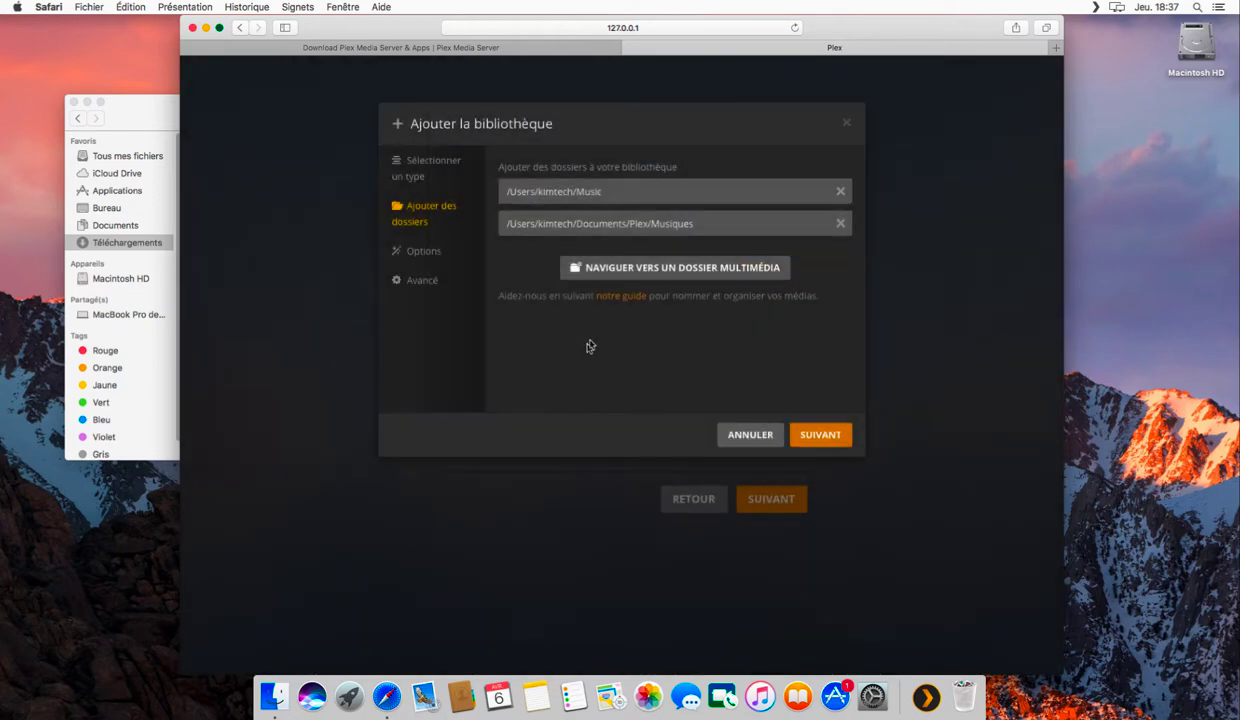
left_click(840, 191)
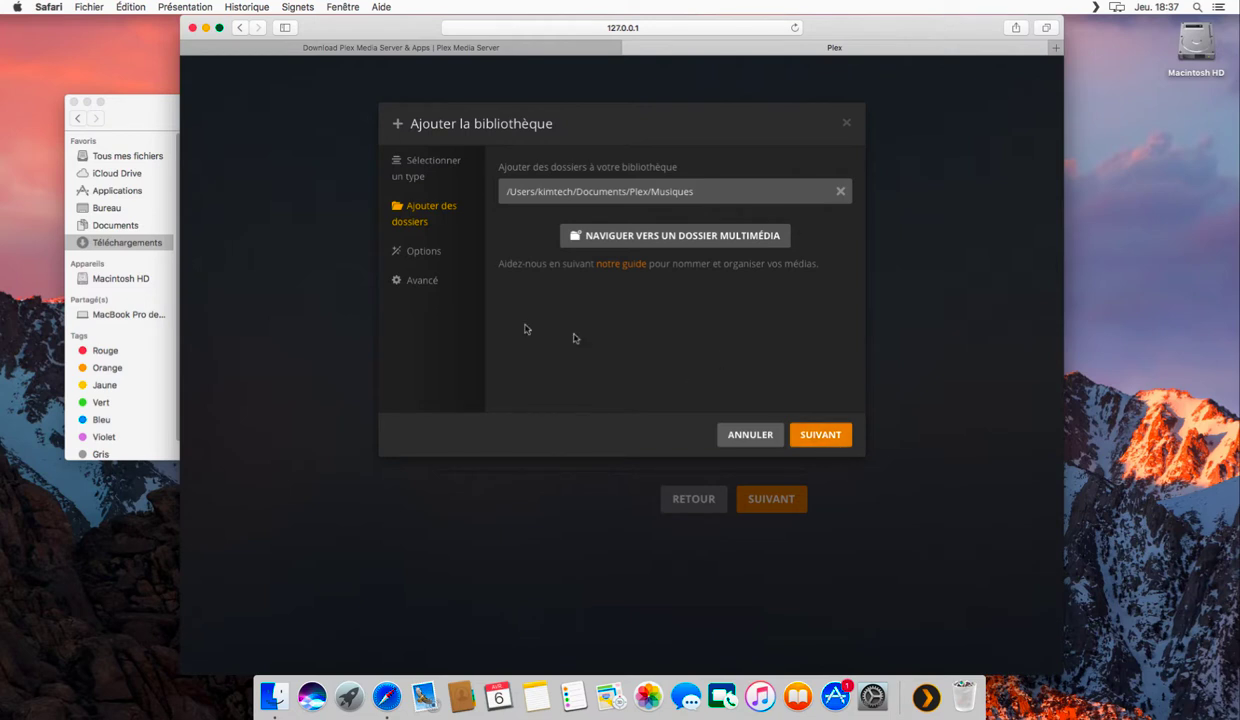
- Keep the standard "Créer une bibliothèque de musiques" option and the default advanced settings, and save the Musique library
left_click(425, 250)
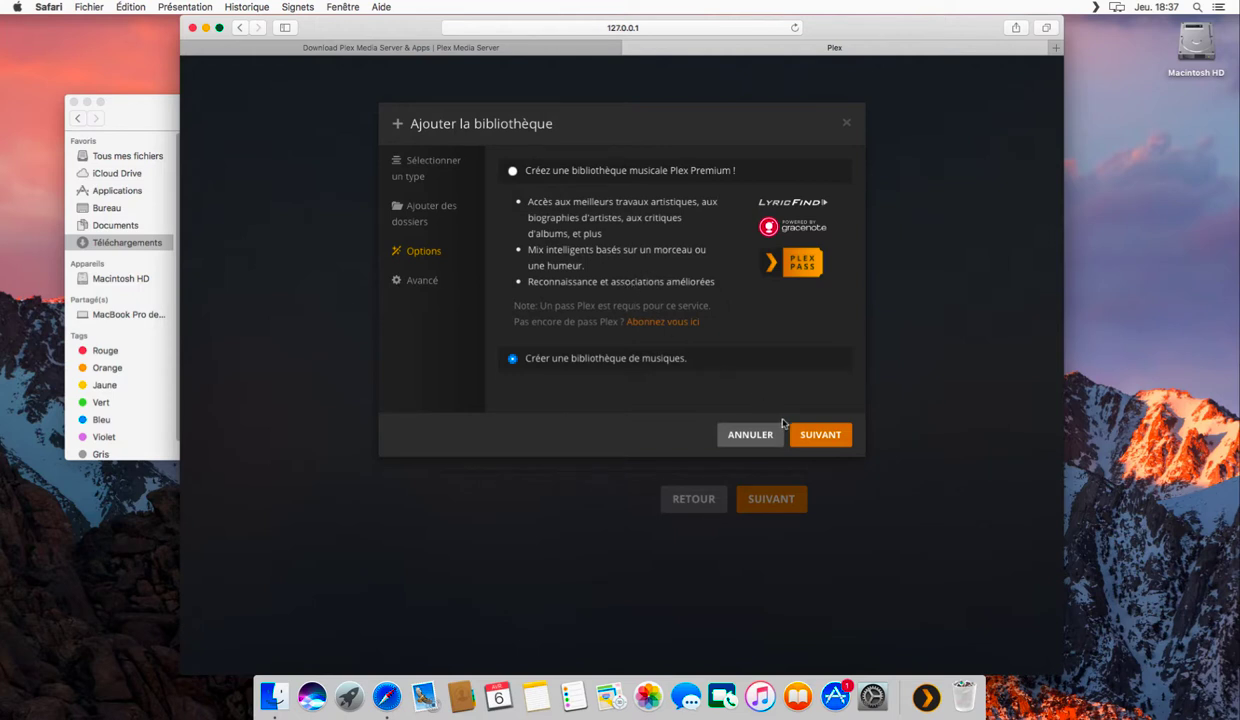
left_click(820, 434)
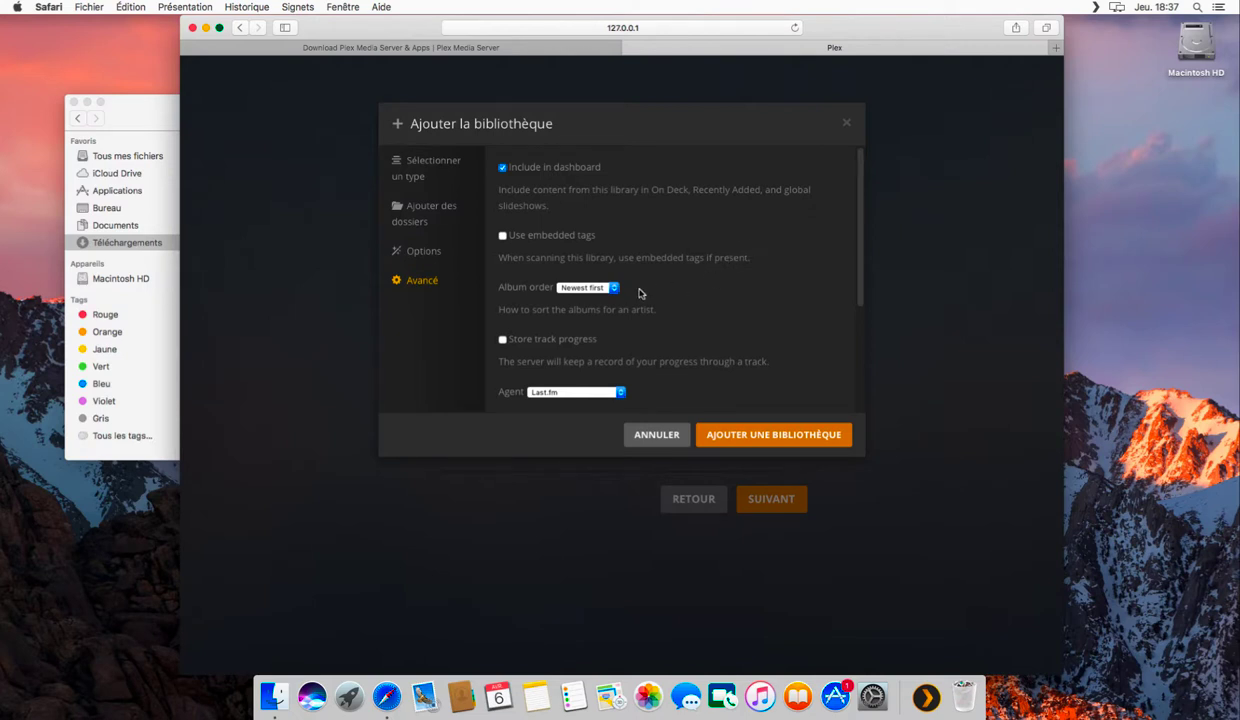
scroll(761, 296, "down", 3)
scroll(761, 296, "down", 5)
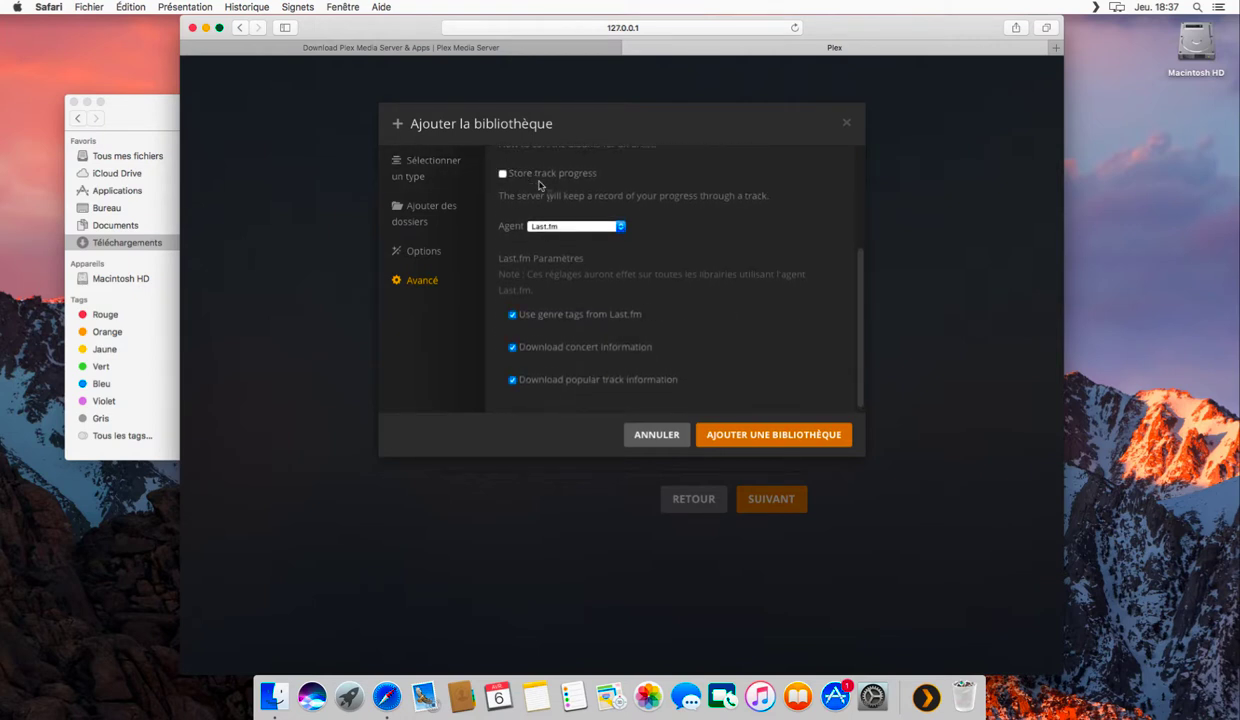
left_click(752, 440)
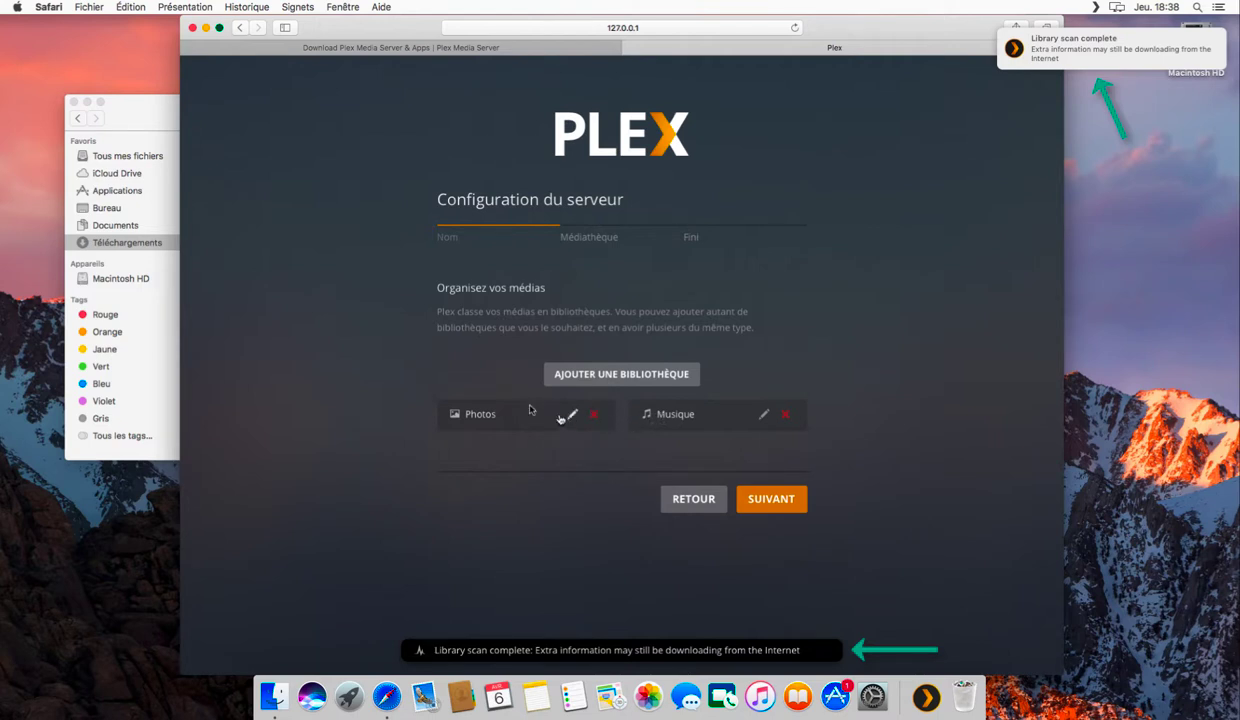
- In Finder, create a folder named Photos inside Documents/Plex
left_click(155, 116)
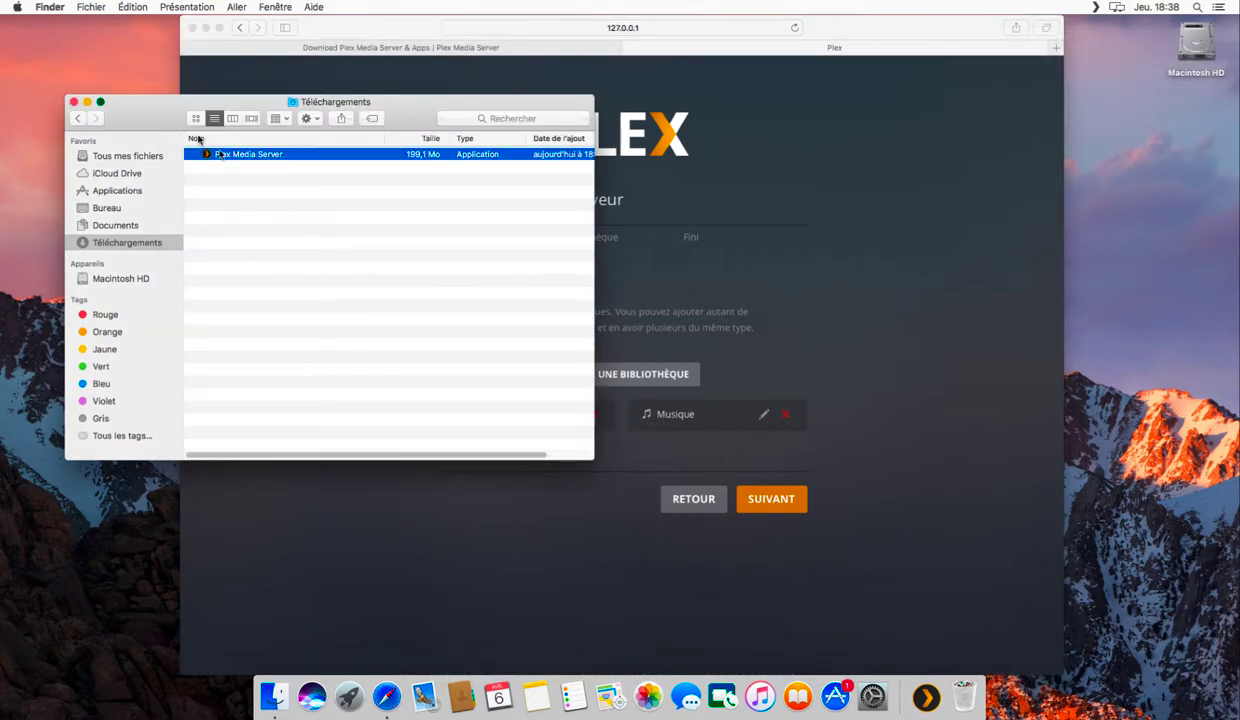
left_click(114, 225)
left_click(214, 138)
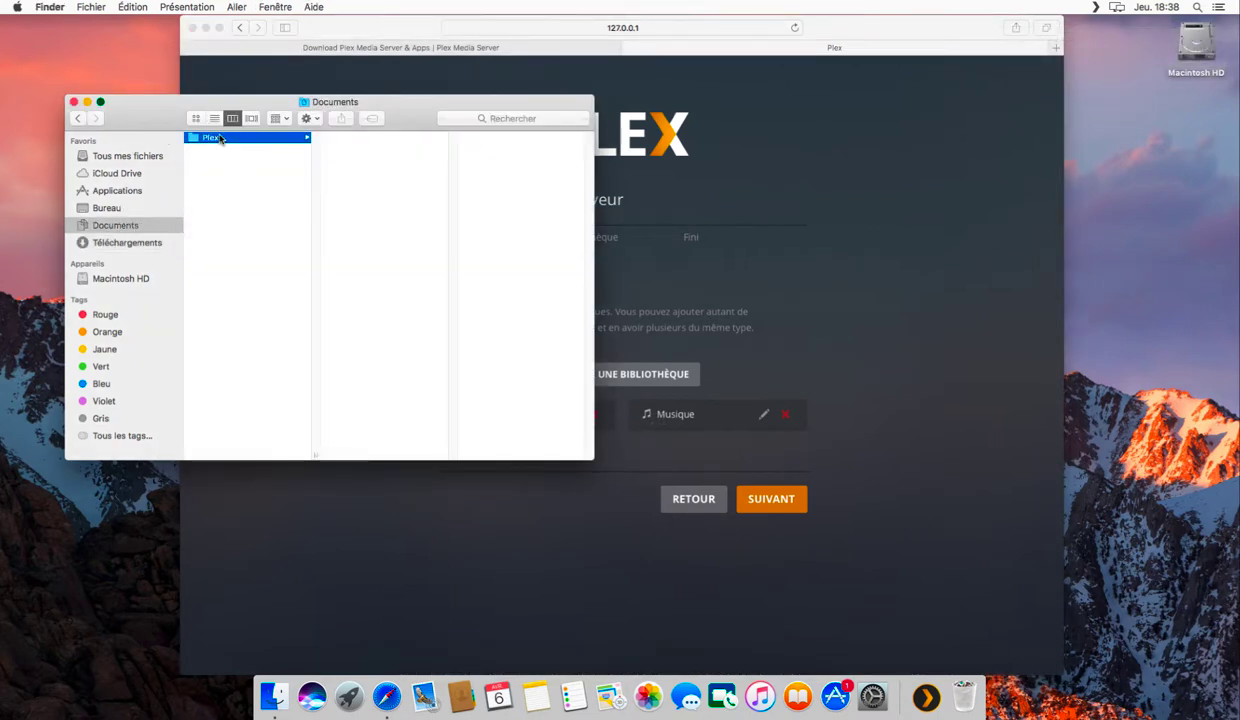
right_click(363, 176)
left_click(410, 181)
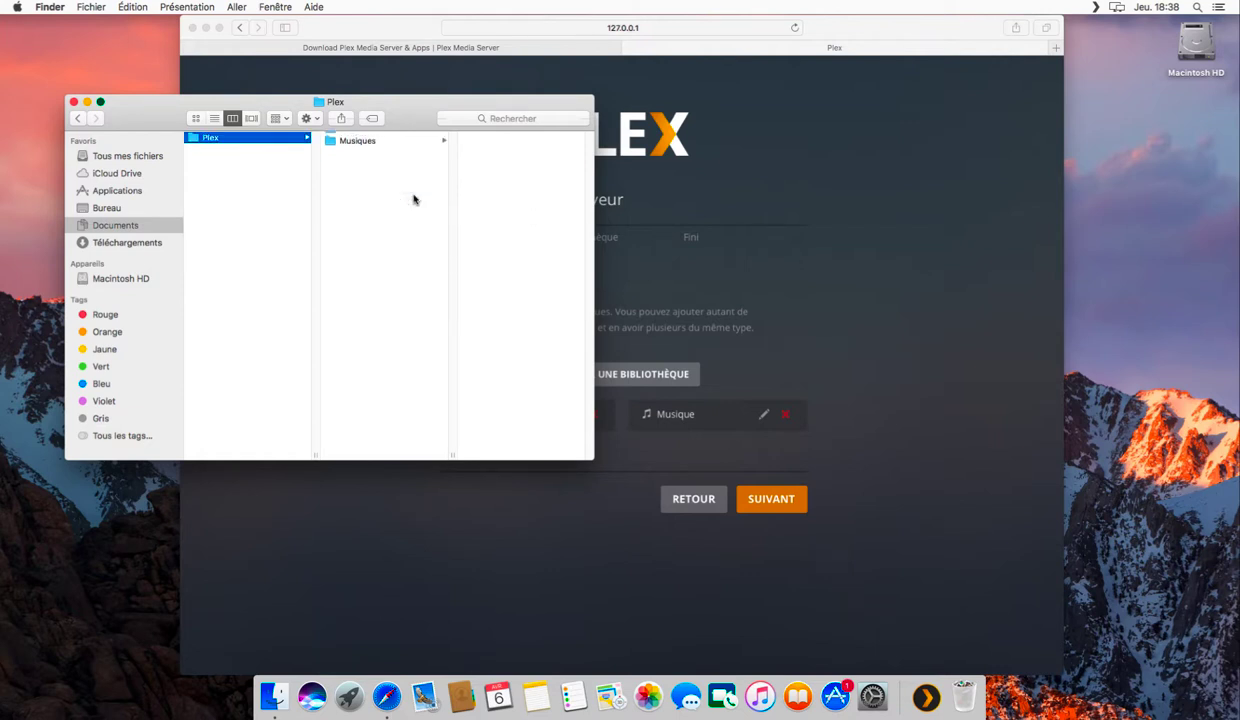
type("F")
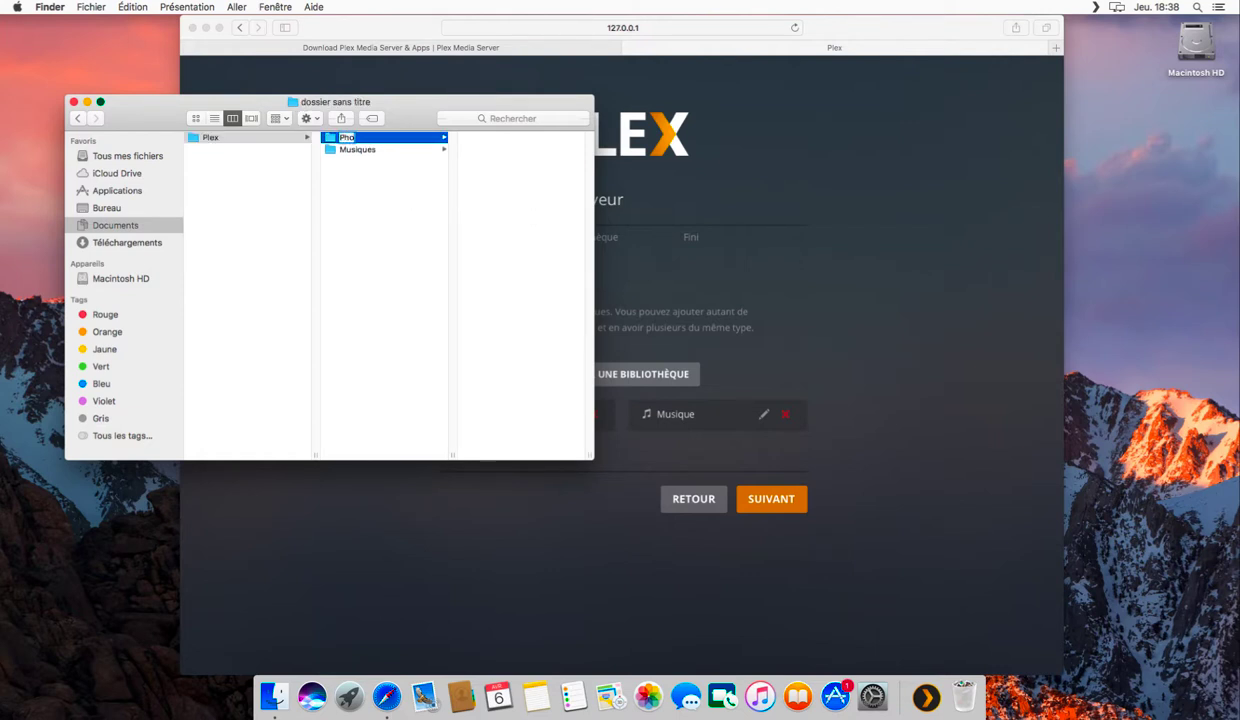
type("hotos")
key("Return")
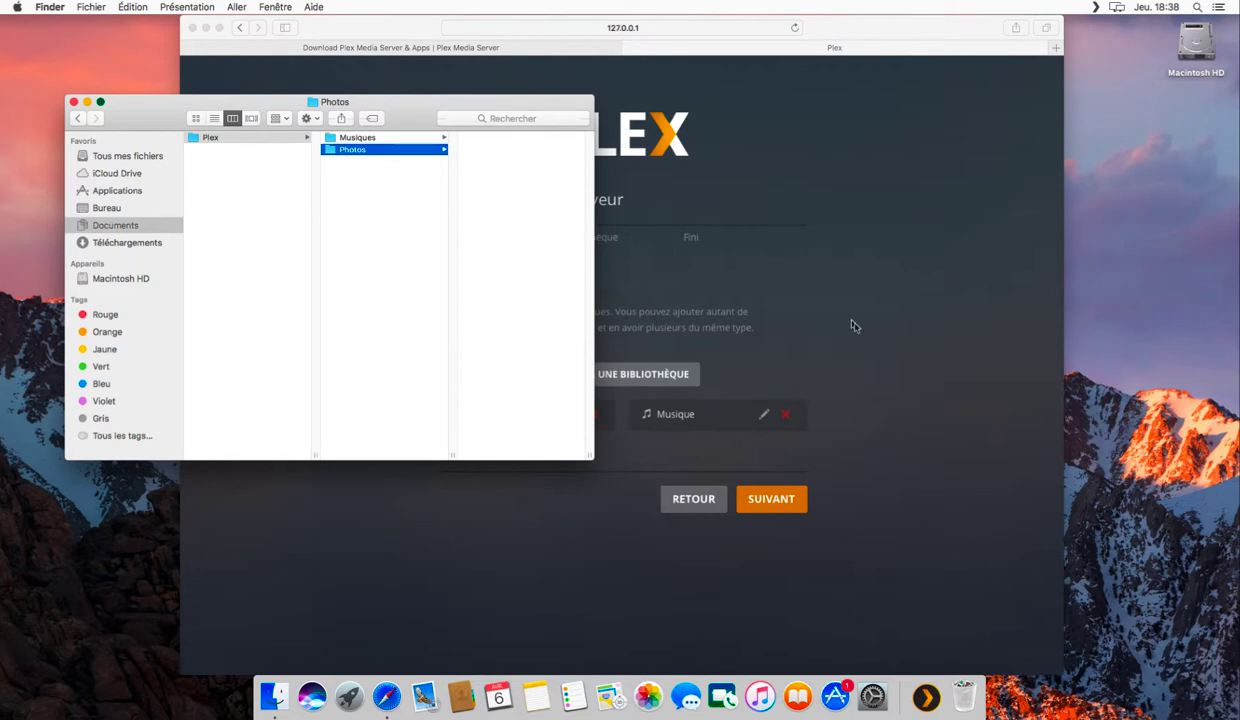
- Back in Safari, replace the Photos library's Pictures folder with Documents/Plex/Photos and save it with the default advanced settings
left_click(830, 318)
left_click(572, 414)
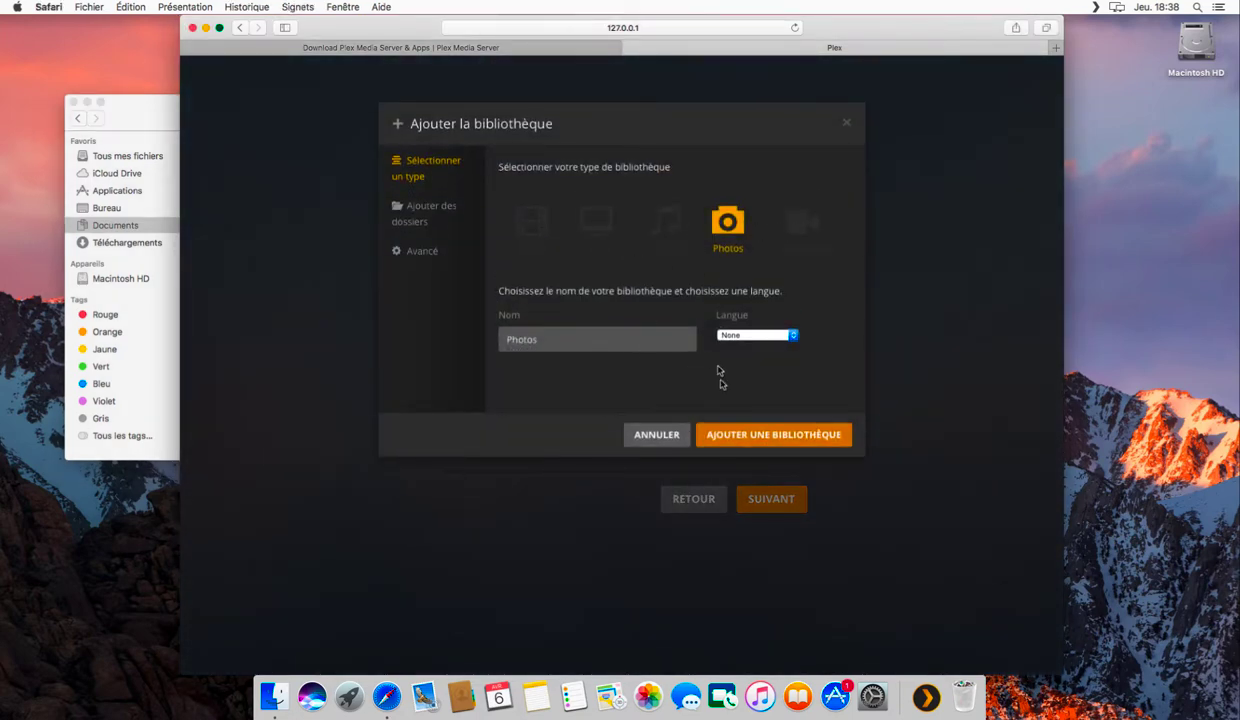
left_click(440, 212)
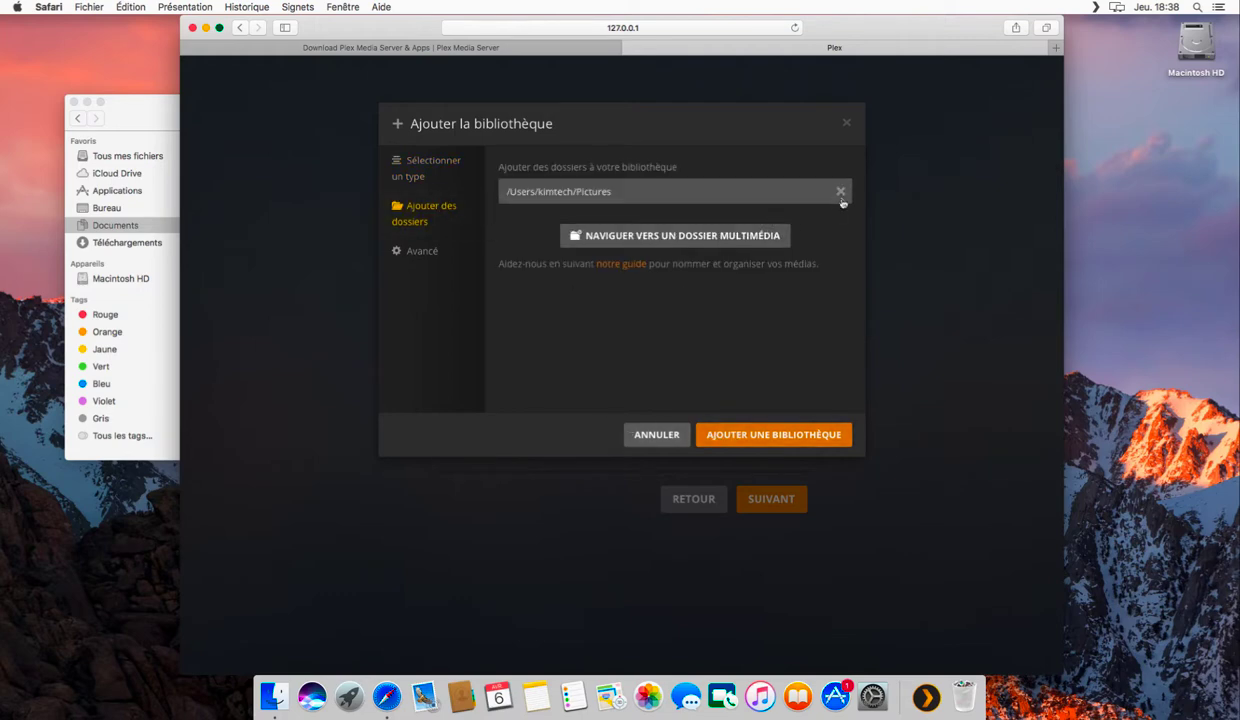
left_click(680, 214)
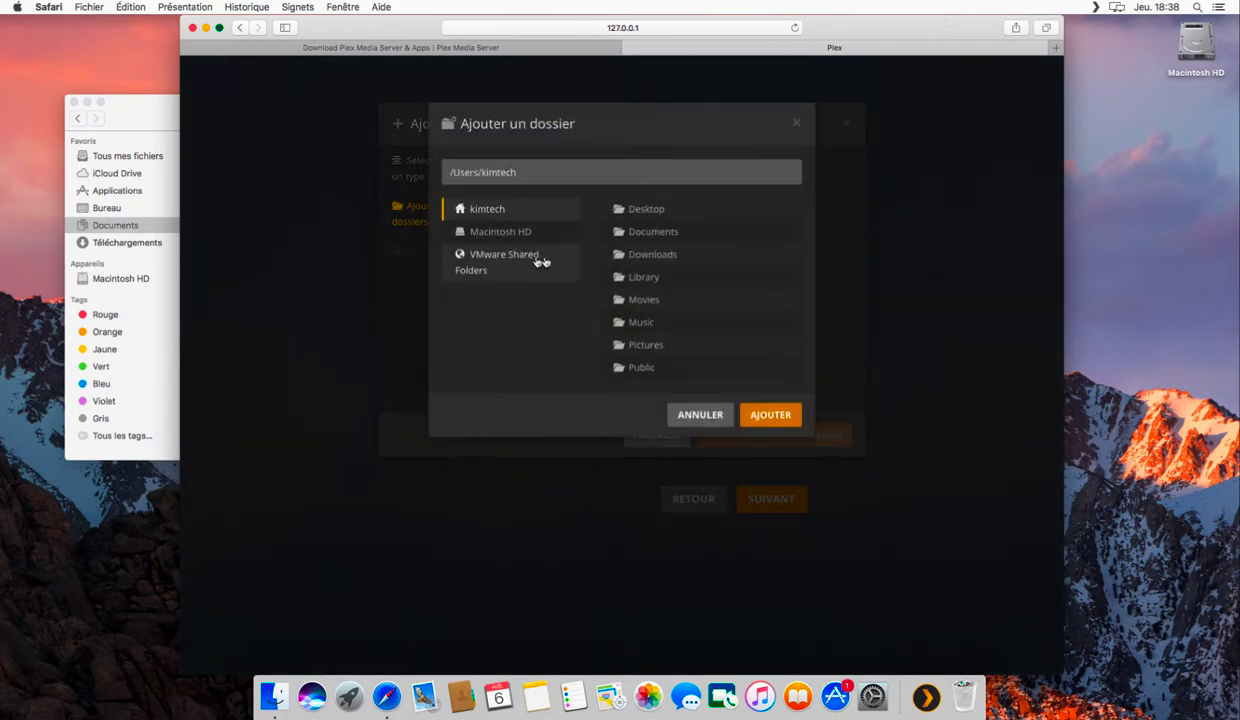
left_click(656, 238)
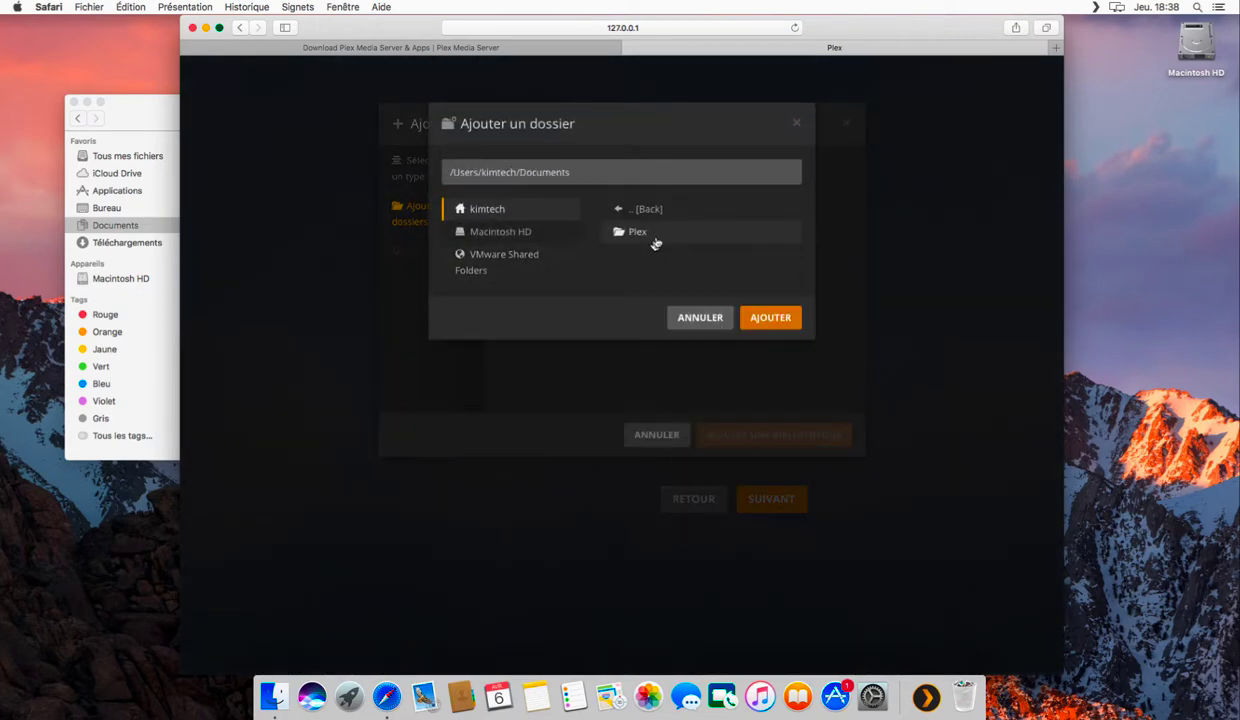
left_click(652, 238)
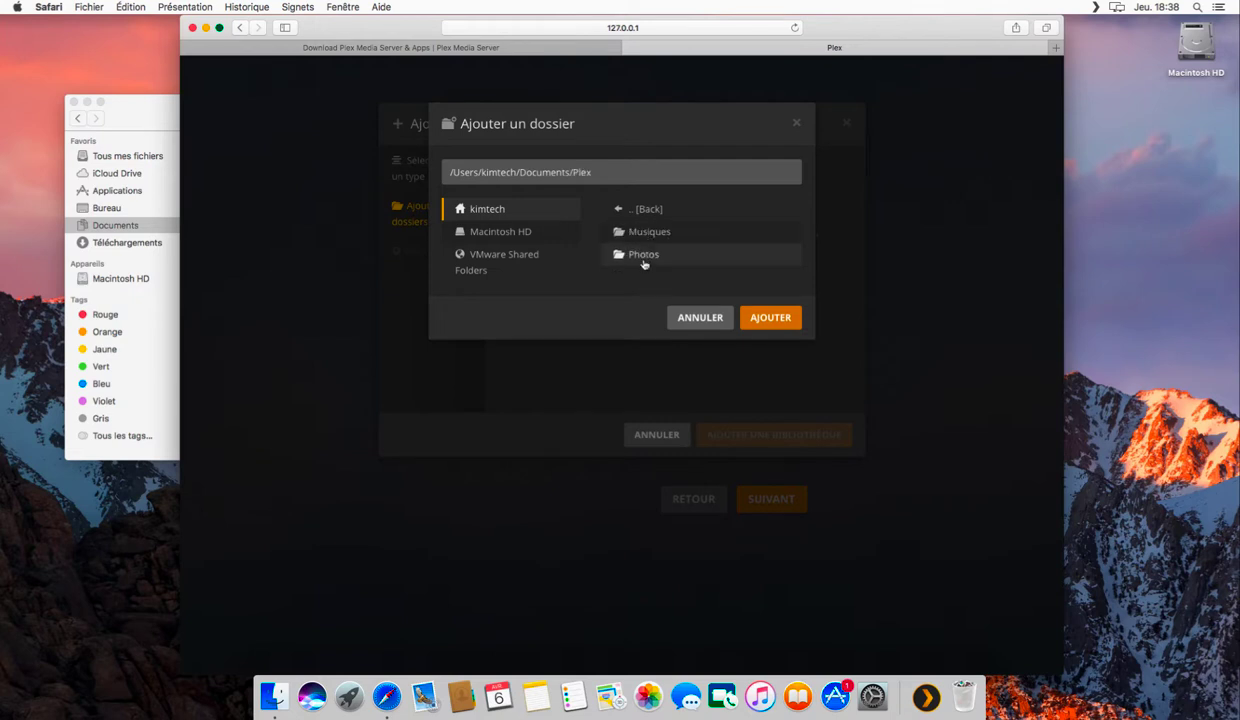
left_click(630, 256)
left_click(755, 318)
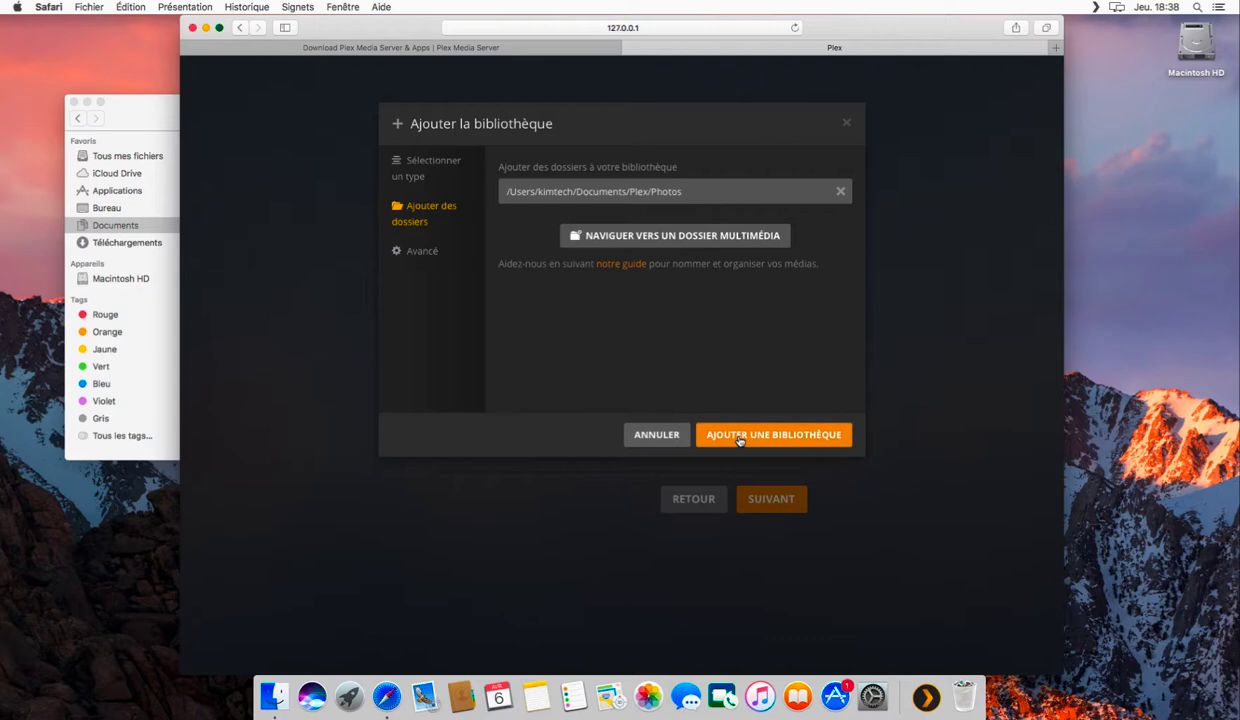
left_click(437, 252)
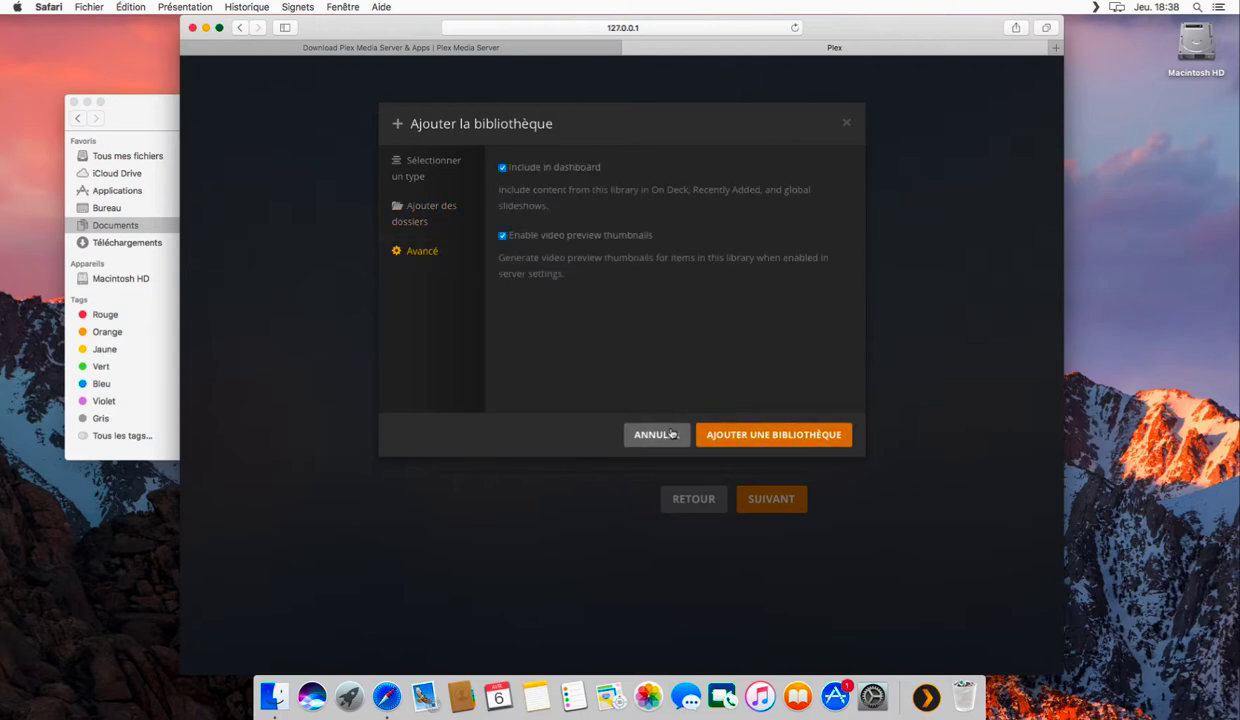
left_click(731, 437)
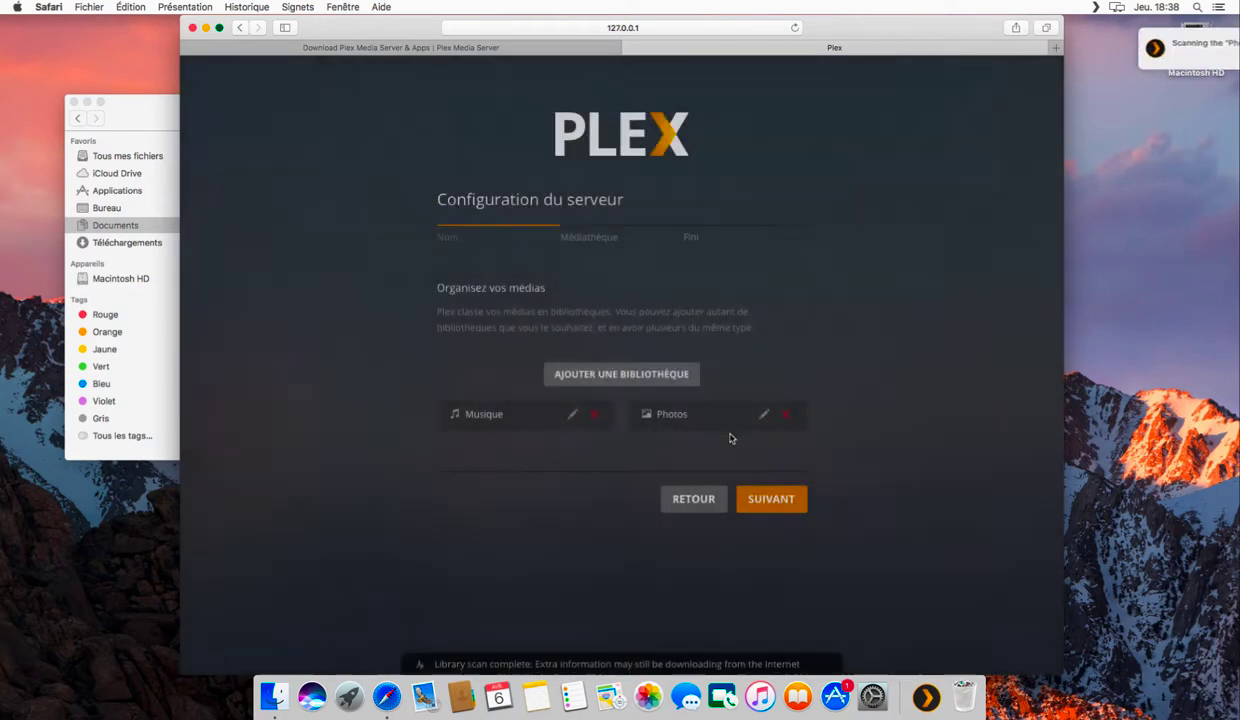
- Continue to the last setup page, disable sending anonymous usage data to Plex and finish the server configuration
left_click(766, 500)
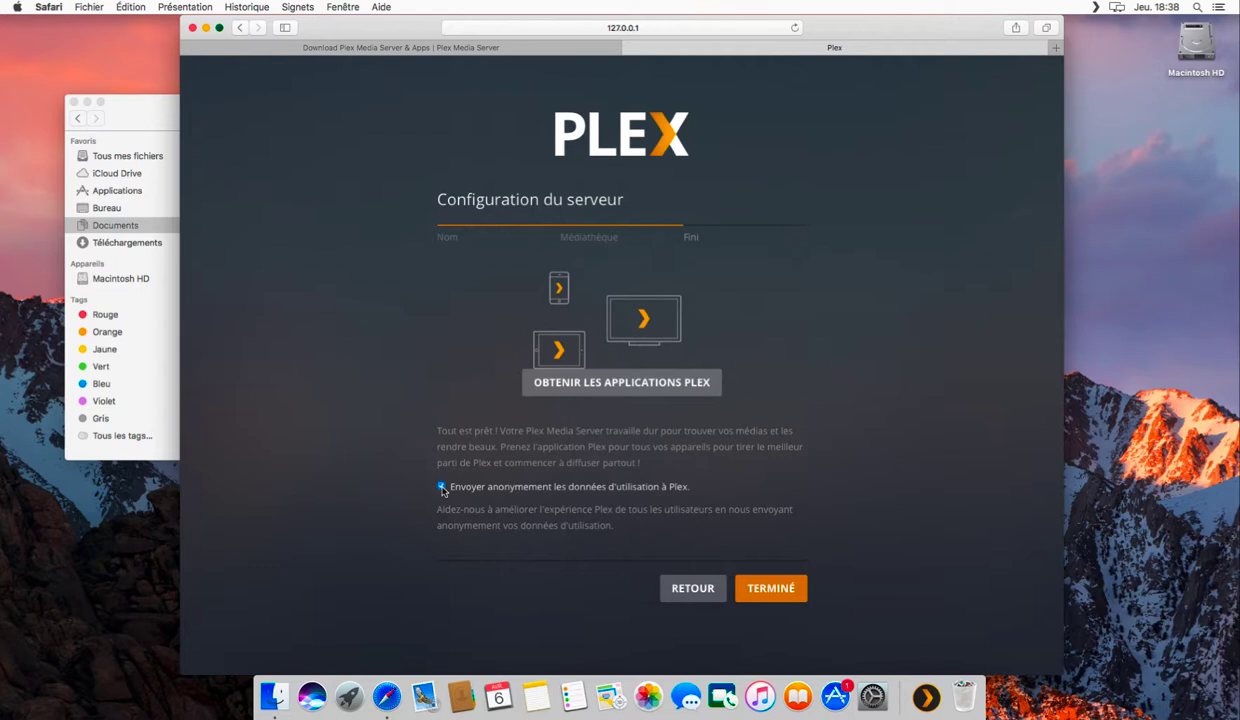
left_click(768, 588)
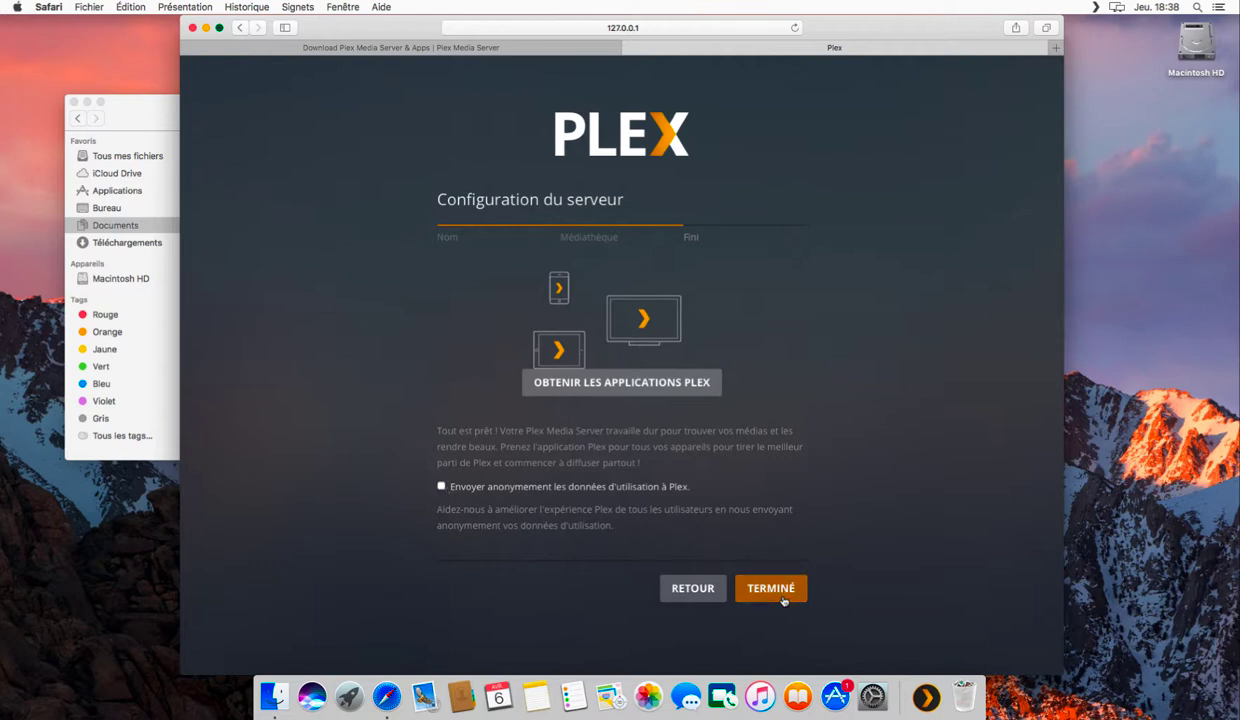